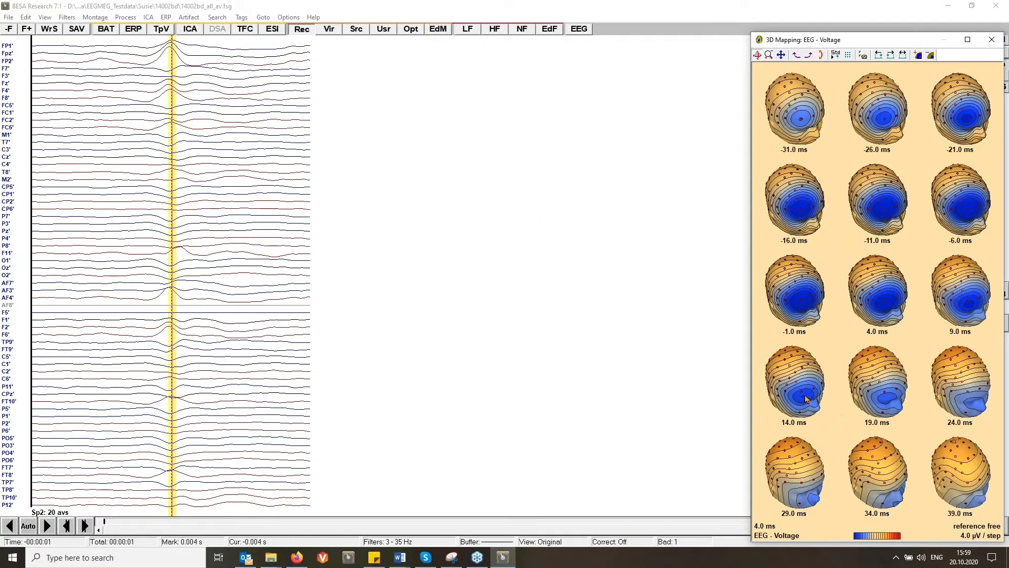
Step: Send the averaged spike segment to source analysis with a custom block from -300 ms pre-event to 200 ms post-event
{"action": "left_click_drag", "start_coordinate": [806, 396], "coordinate": [802, 387]}
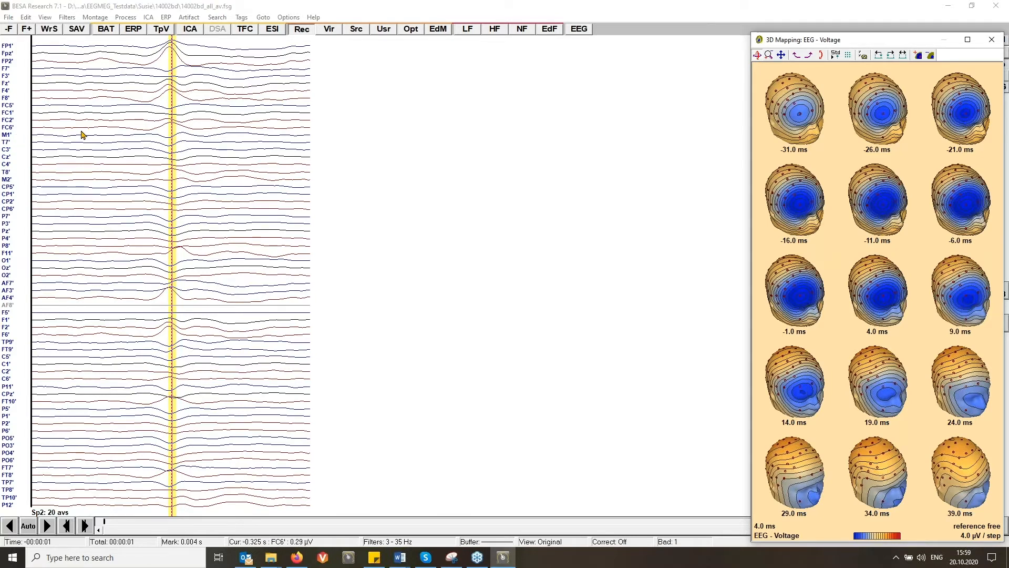
{"action": "left_click_drag", "start_coordinate": [79, 138], "coordinate": [253, 145]}
{"action": "right_click", "coordinate": [207, 152]}
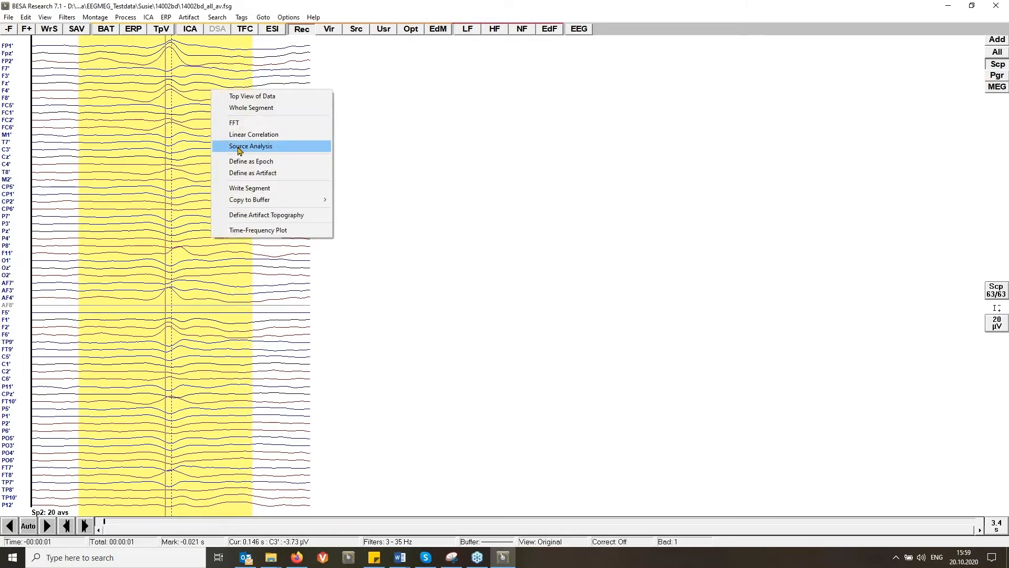
{"action": "left_click", "coordinate": [239, 147]}
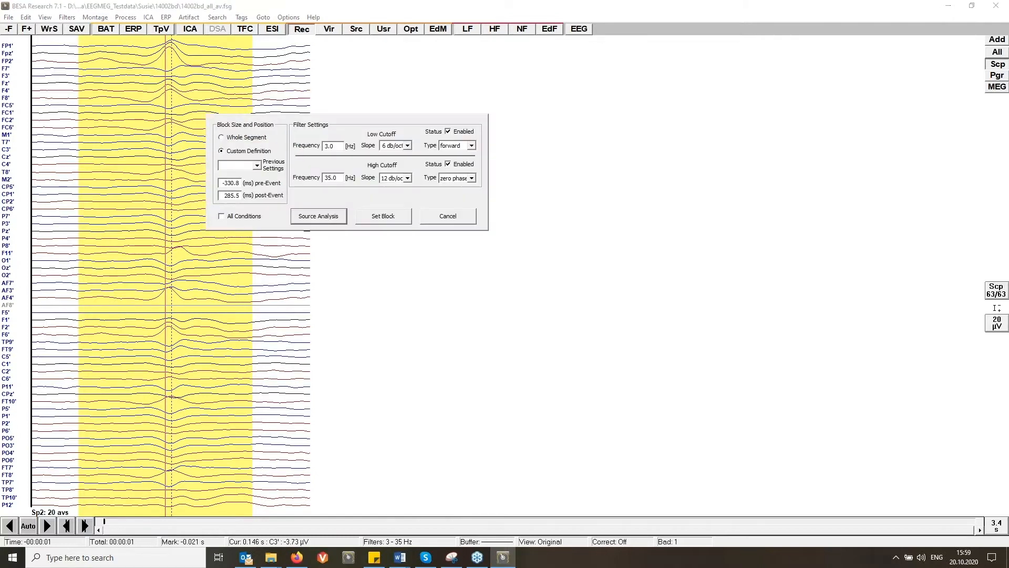
{"action": "double_click", "coordinate": [237, 182]}
{"action": "type", "text": "-300"}
{"action": "key", "text": "Tab"}
{"action": "type", "text": "200"}
{"action": "left_click", "coordinate": [319, 216]}
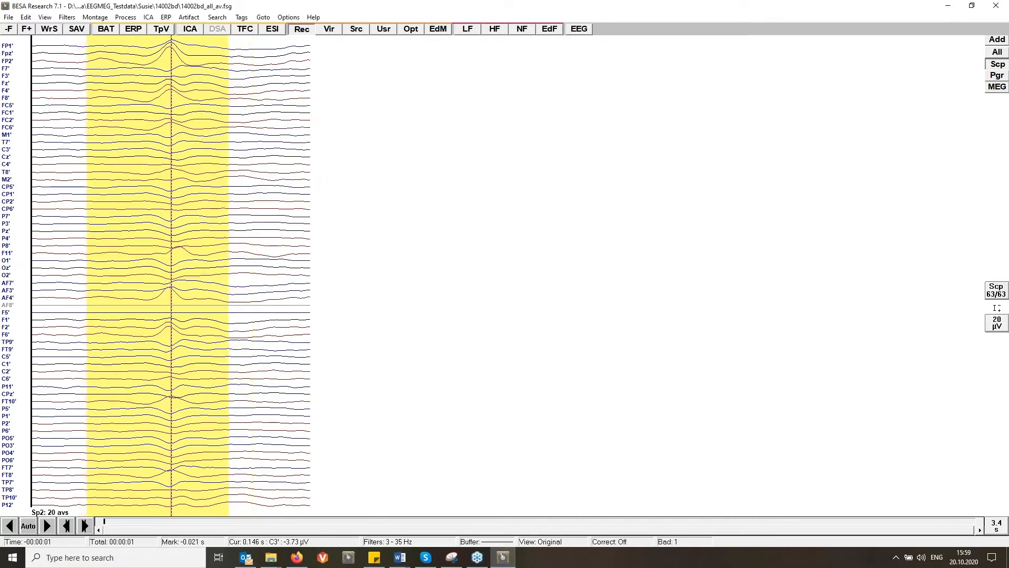
Step: Fit a first dipole source over the spike onset interval from -48 to -24 ms using the Individual FEM model
{"action": "left_click", "coordinate": [62, 136]}
{"action": "left_click", "coordinate": [184, 140]}
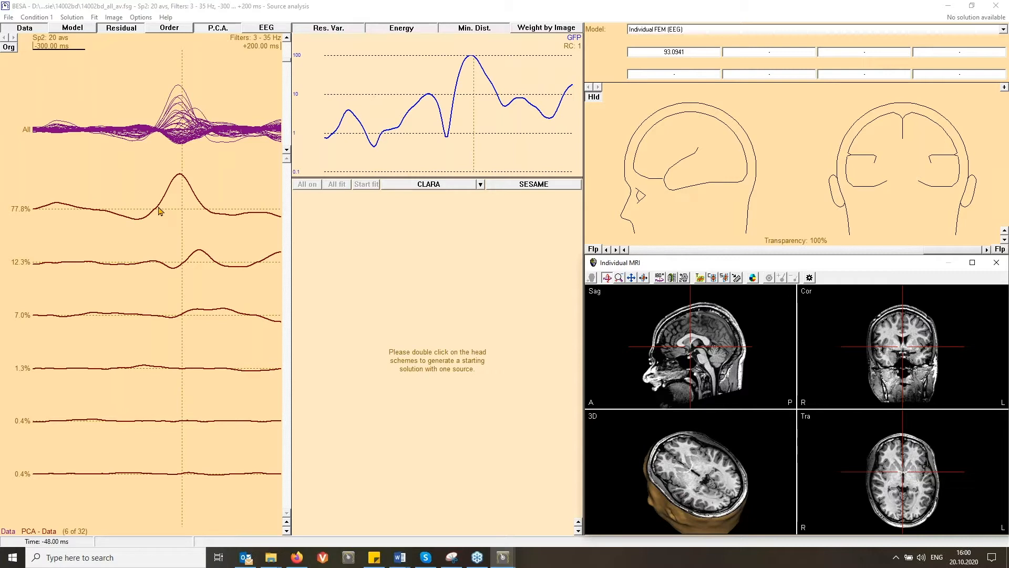
{"action": "left_click_drag", "start_coordinate": [159, 208], "coordinate": [169, 205]}
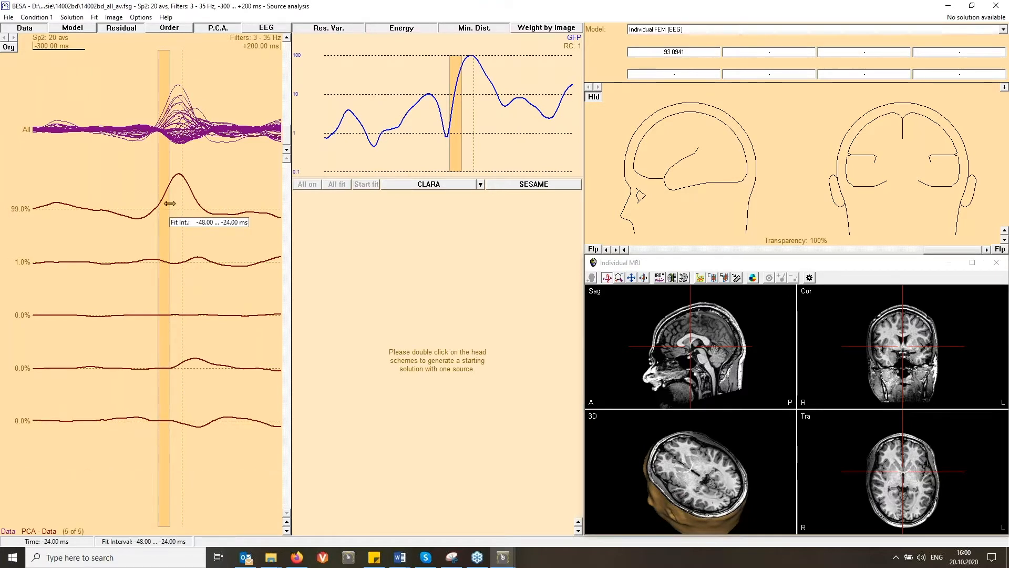
{"action": "double_click", "coordinate": [659, 160]}
{"action": "left_click", "coordinate": [368, 184]}
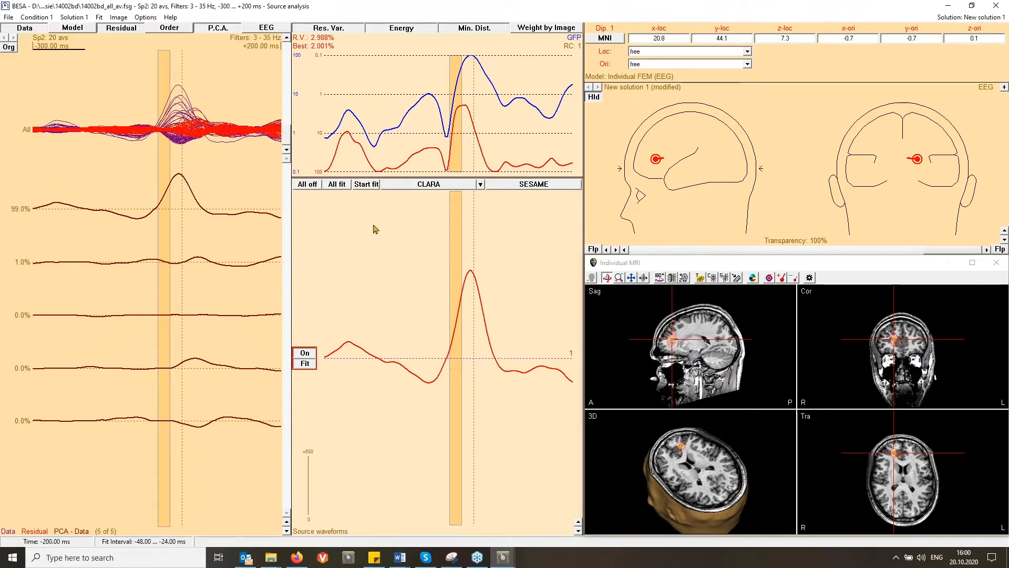
Step: Add a second dipole and fit it to the residual activity over the interval from -8 to +28 ms
{"action": "left_click", "coordinate": [25, 30]}
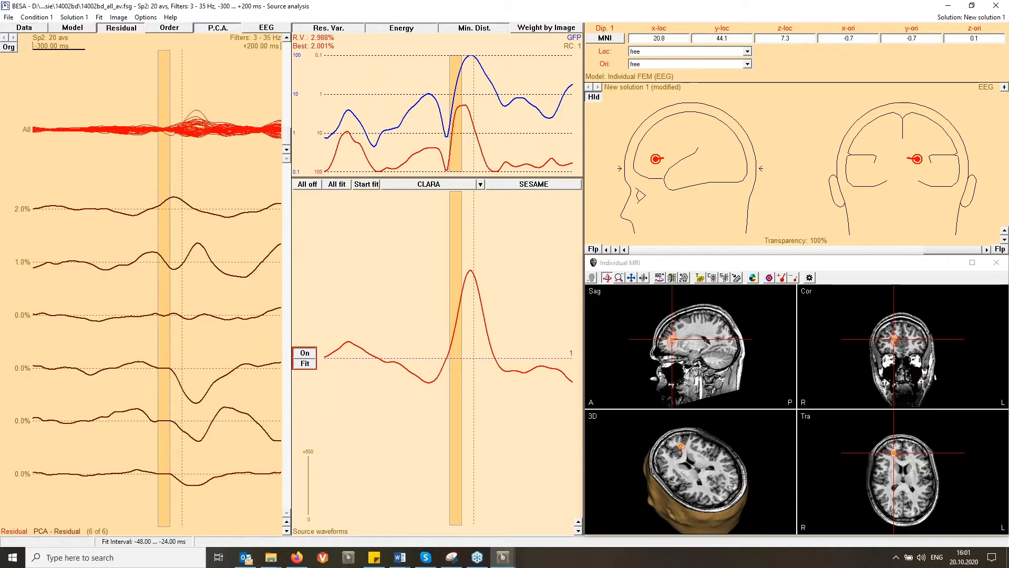
{"action": "left_click", "coordinate": [421, 247]}
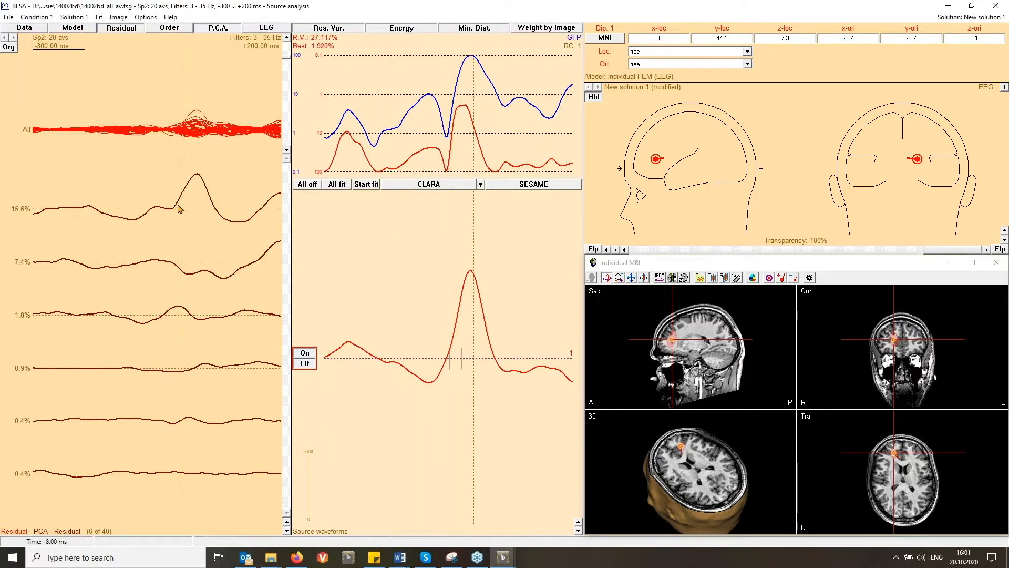
{"action": "left_click_drag", "start_coordinate": [179, 209], "coordinate": [196, 209]}
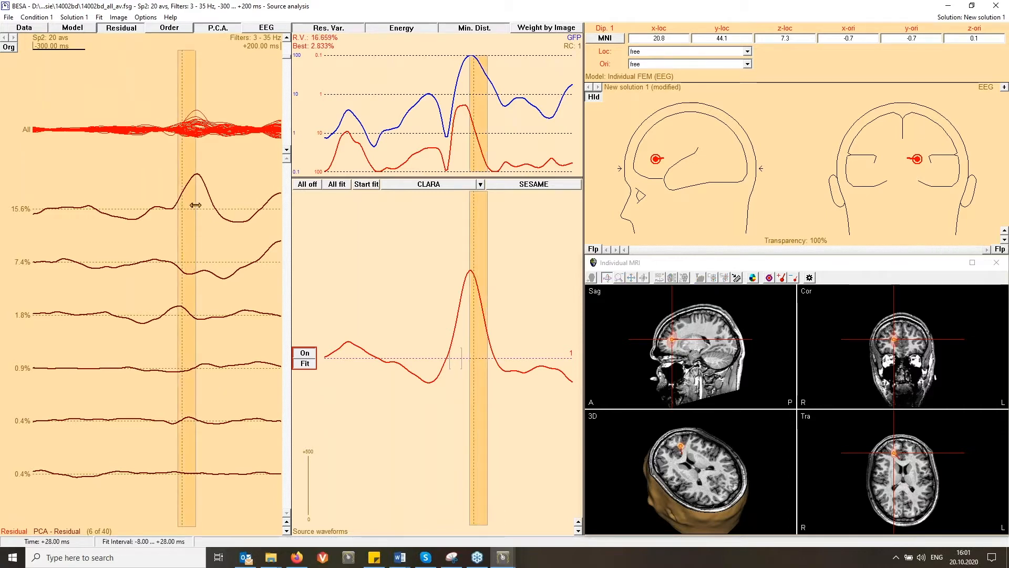
{"action": "double_click", "coordinate": [686, 150]}
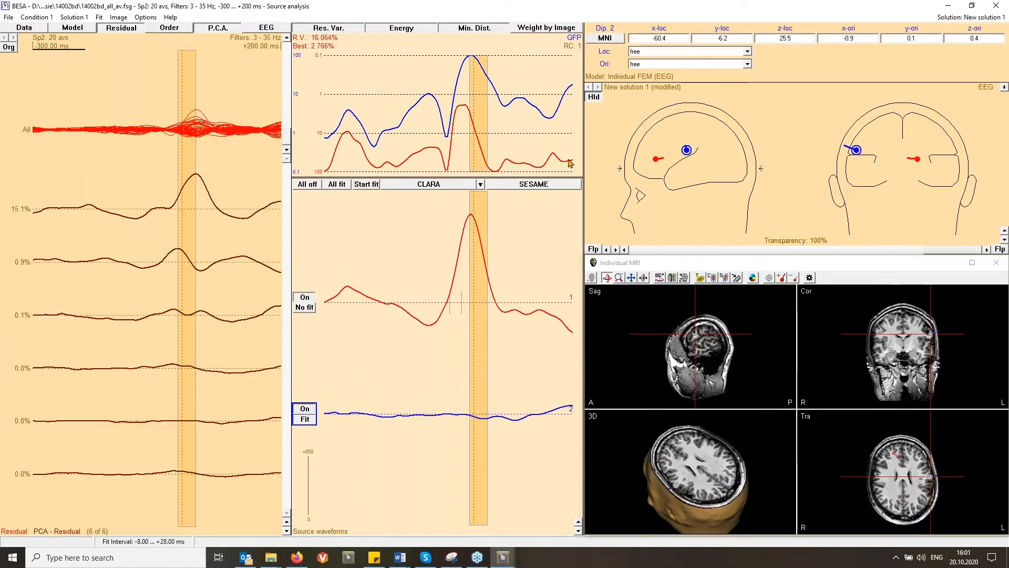
{"action": "left_click", "coordinate": [367, 185]}
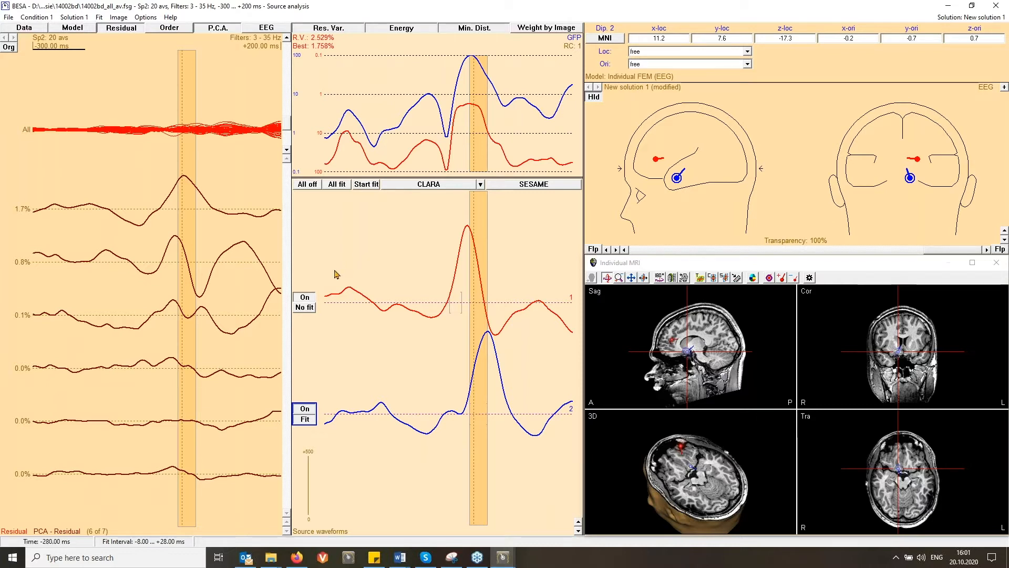
Step: Switch off both fitted sources and change the head model to Individual BEM (EEG)
{"action": "left_click", "coordinate": [304, 298]}
{"action": "left_click", "coordinate": [304, 409]}
{"action": "left_click", "coordinate": [676, 78]}
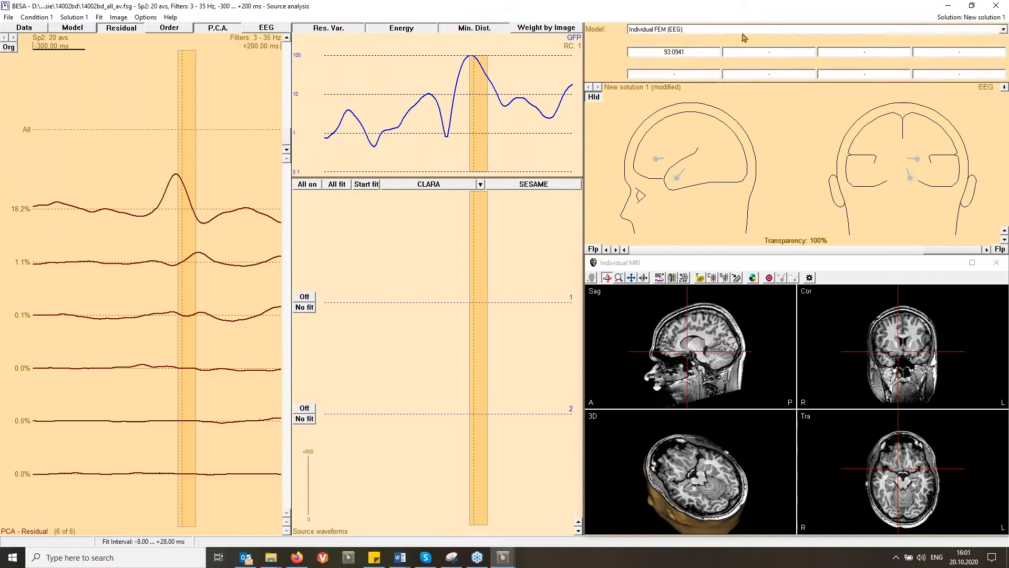
{"action": "left_click", "coordinate": [740, 30]}
{"action": "key", "text": "Down"}
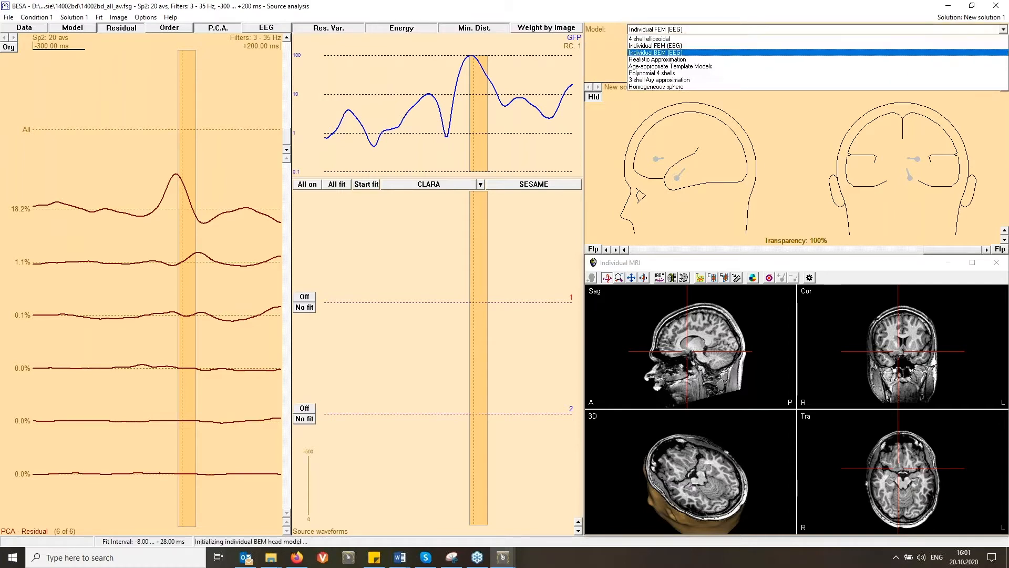
{"action": "key", "text": "Return"}
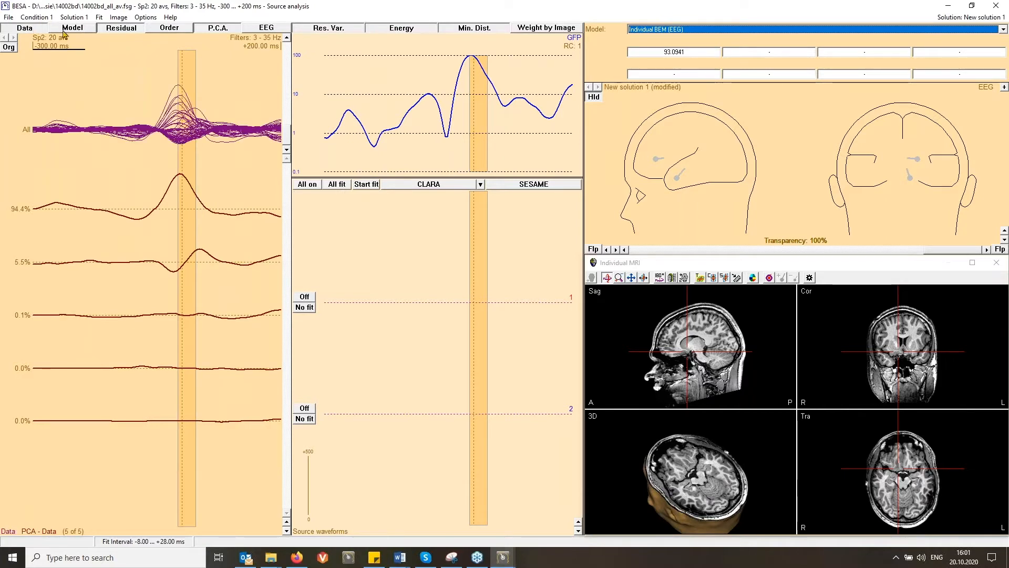
Step: Add a third source and fit it over source 1's interval of -48 to -24 ms with source 1 switched off
{"action": "left_click", "coordinate": [545, 214]}
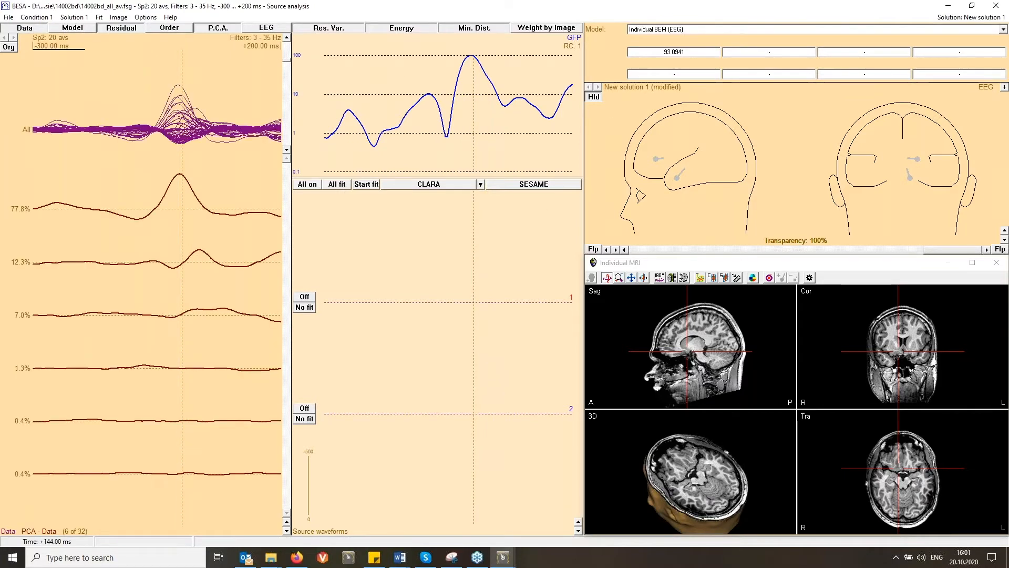
{"action": "double_click", "coordinate": [674, 142]}
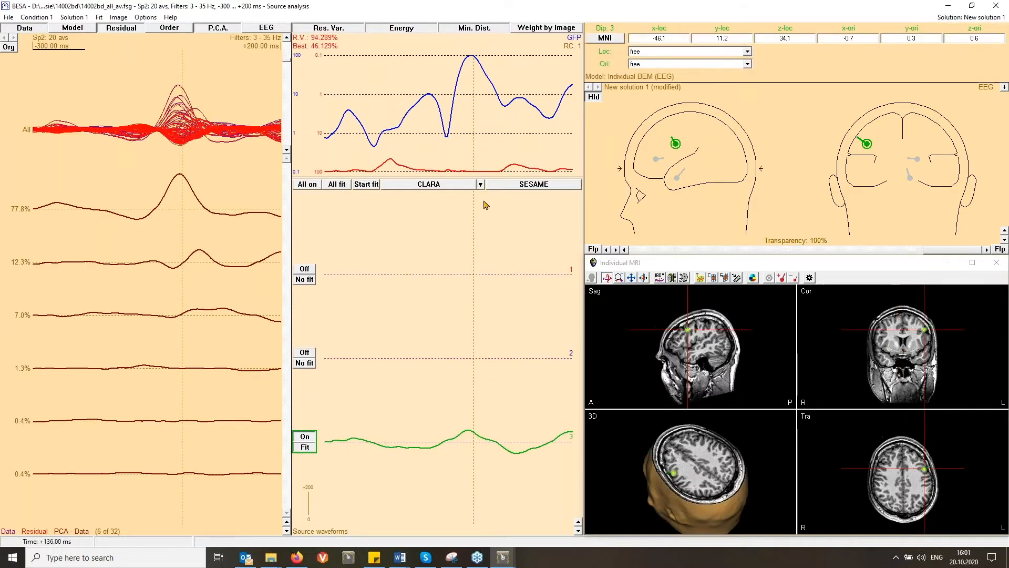
{"action": "left_click", "coordinate": [309, 271]}
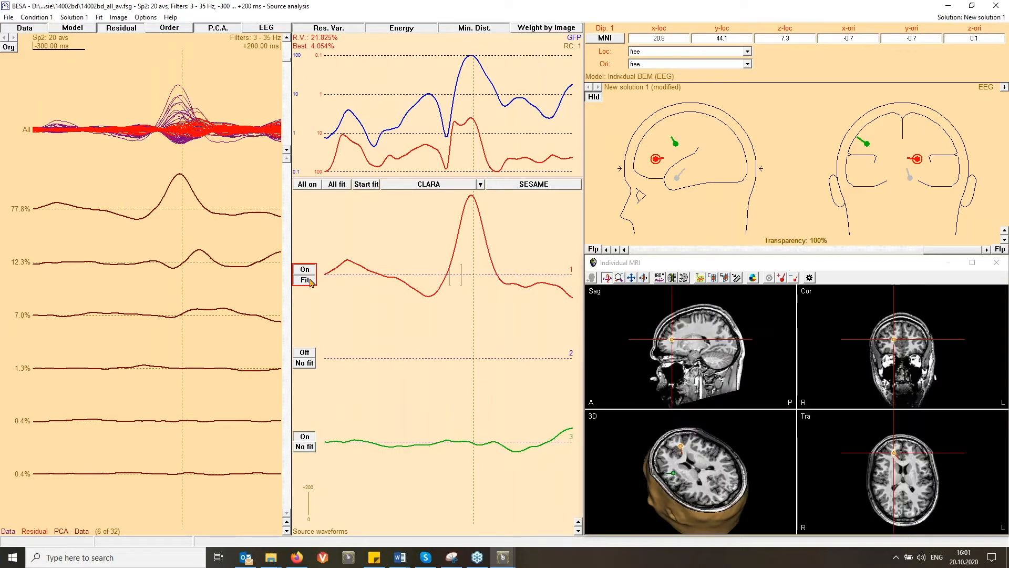
{"action": "left_click", "coordinate": [310, 279]}
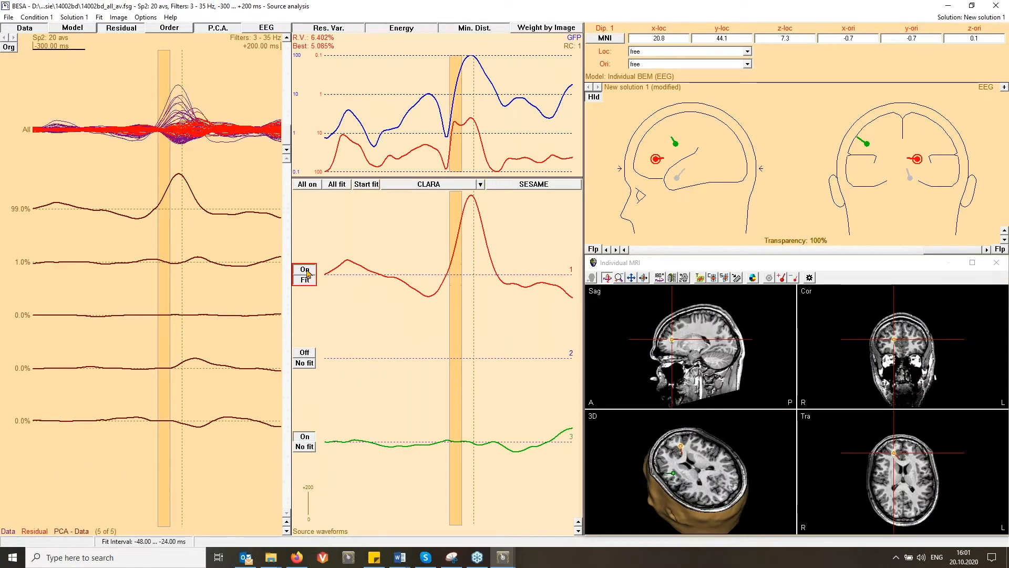
{"action": "left_click", "coordinate": [308, 270]}
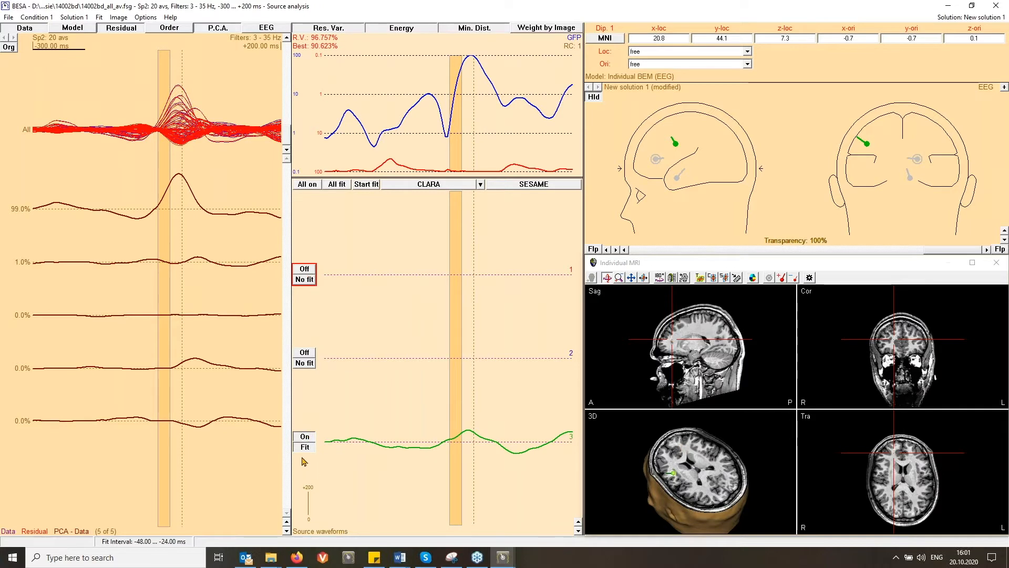
{"action": "left_click", "coordinate": [373, 188]}
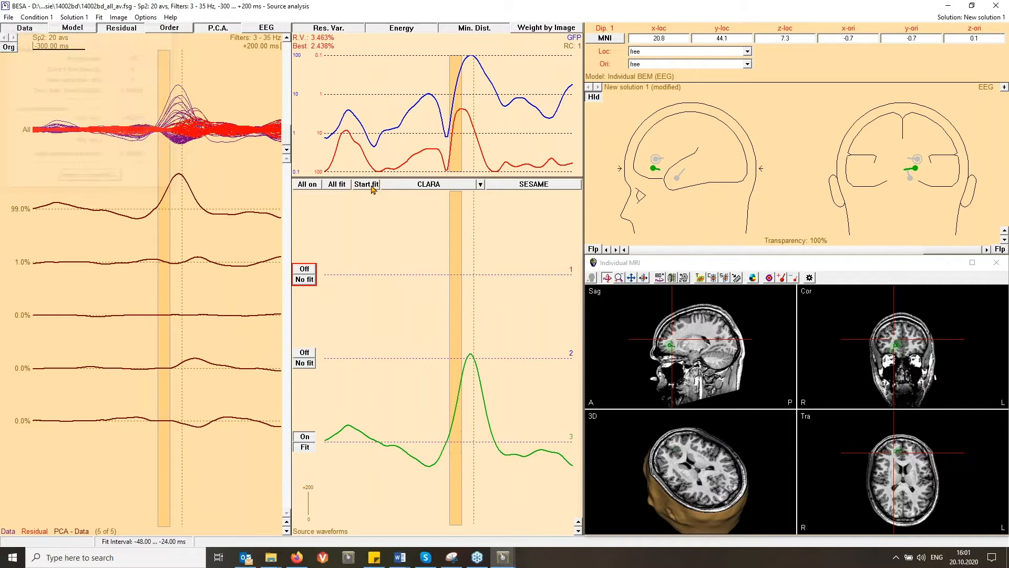
Step: Add a fourth source and fit it over source 2's interval of -8 to +28 ms with source 2 switched off
{"action": "left_click", "coordinate": [308, 356]}
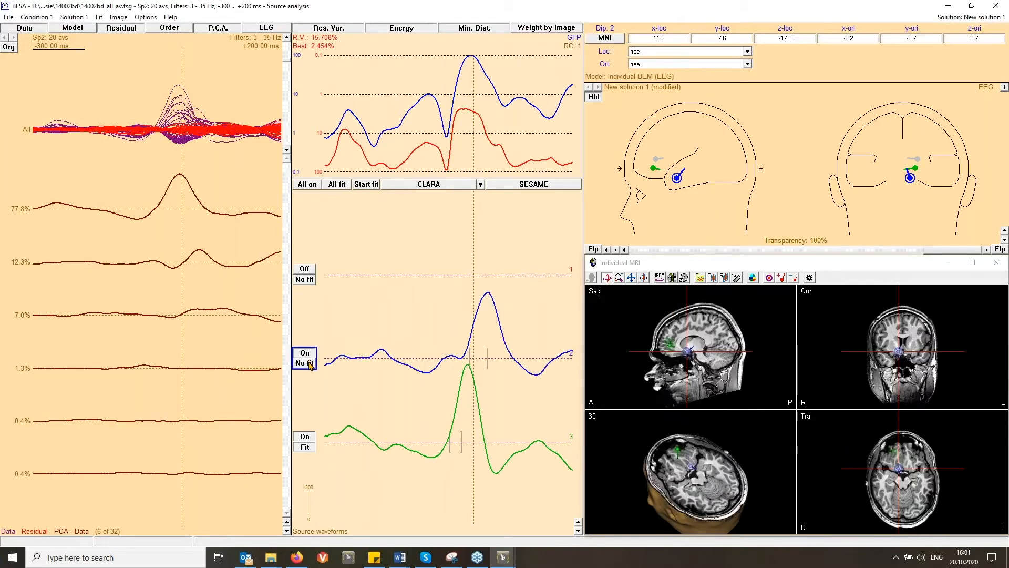
{"action": "left_click", "coordinate": [309, 363]}
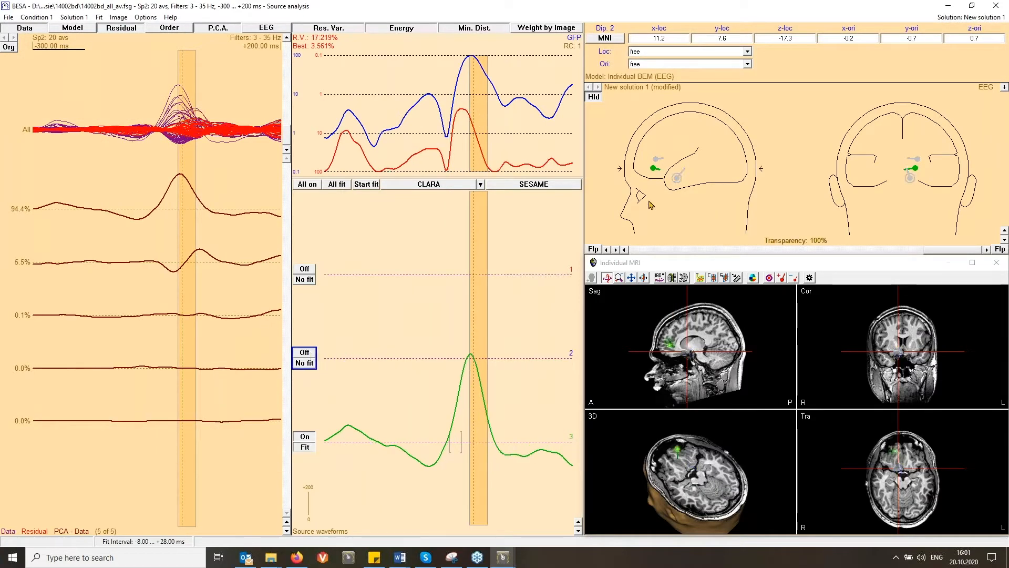
{"action": "double_click", "coordinate": [682, 140]}
{"action": "left_click", "coordinate": [366, 185]}
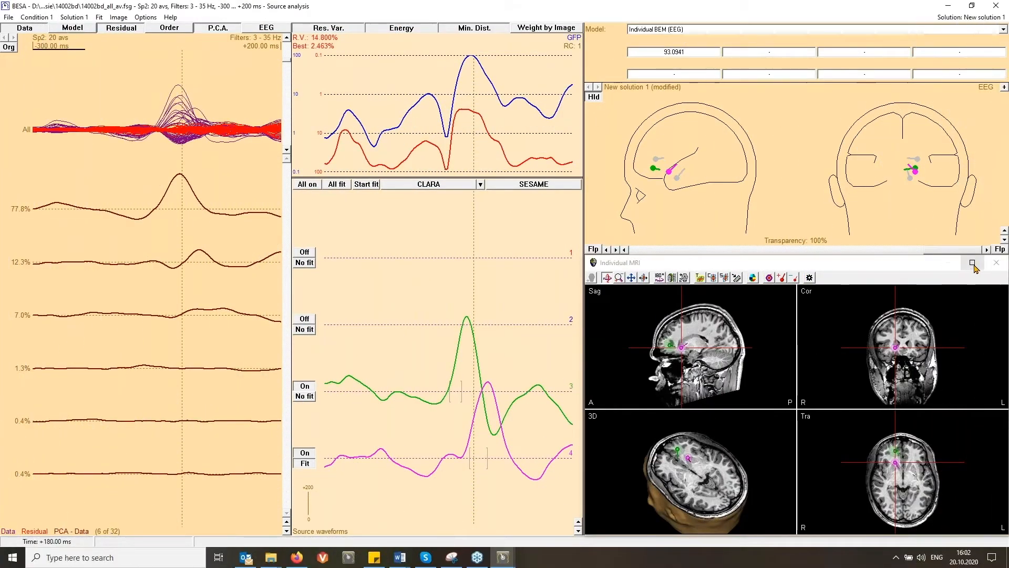
Step: Examine the two BEM dipoles in the enlarged individual MRI, centring the slices on the green source and toggling the coloured halos
{"action": "left_click", "coordinate": [971, 262]}
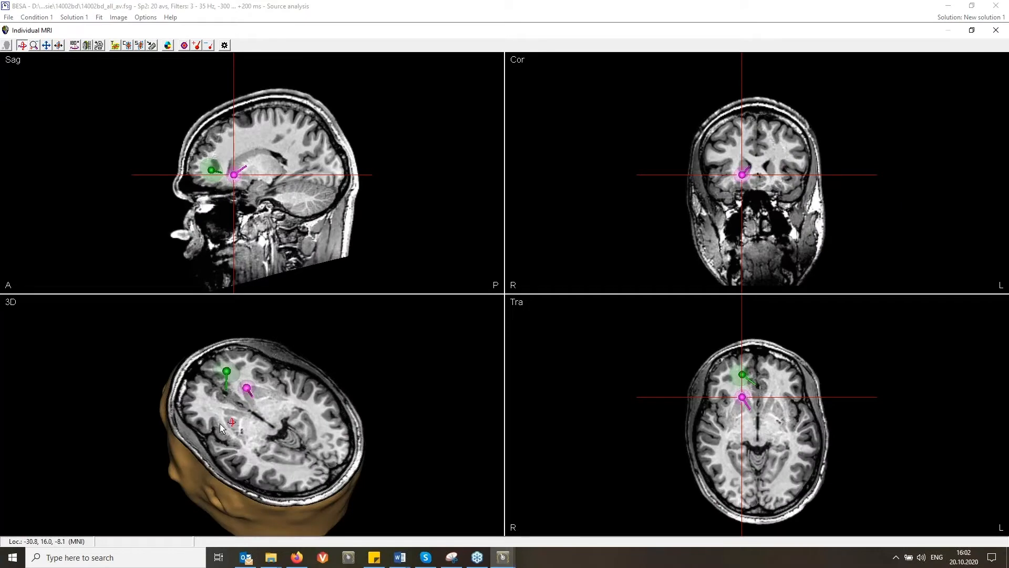
{"action": "left_click", "coordinate": [211, 170]}
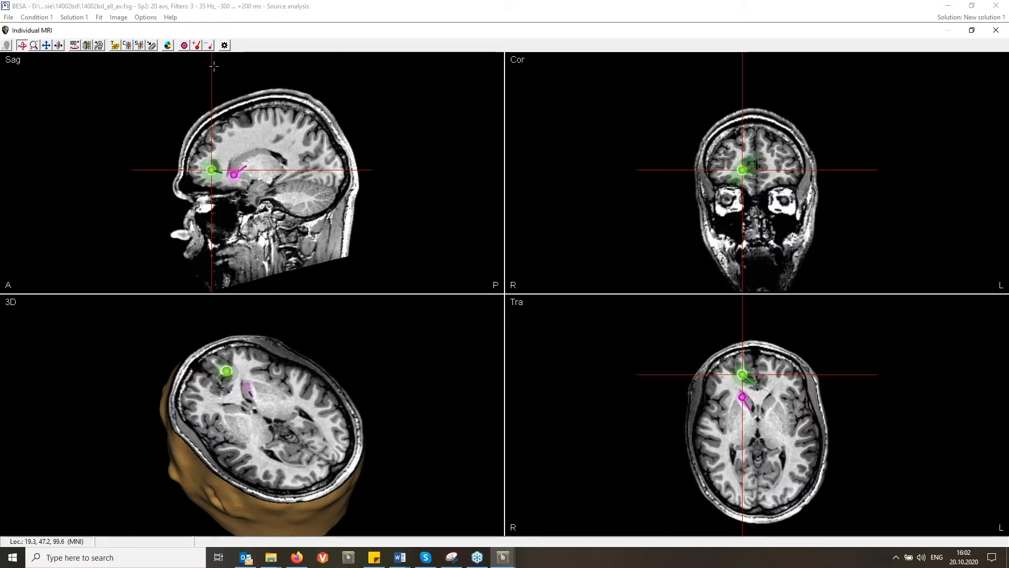
{"action": "left_click", "coordinate": [184, 45]}
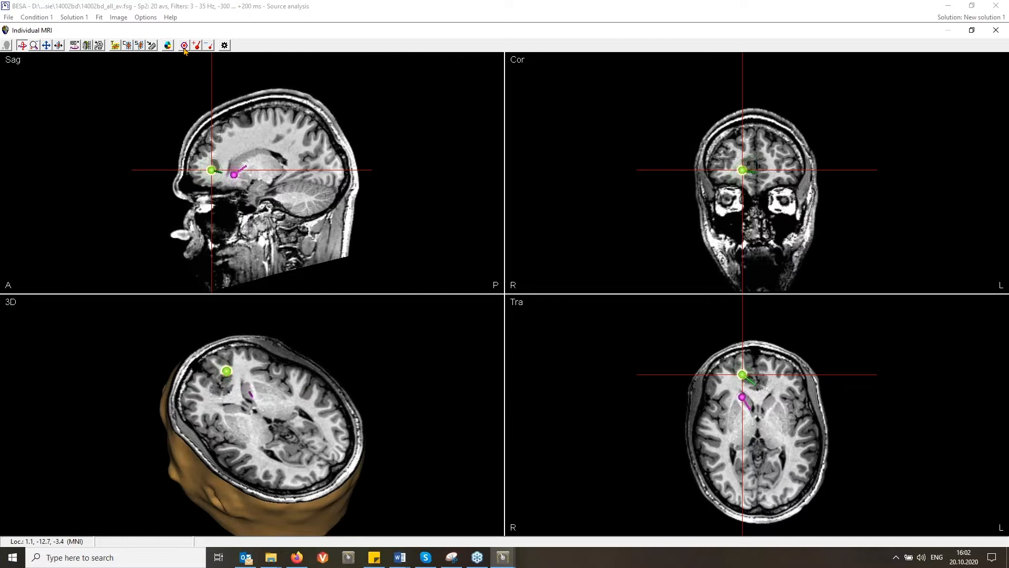
{"action": "left_click", "coordinate": [212, 169]}
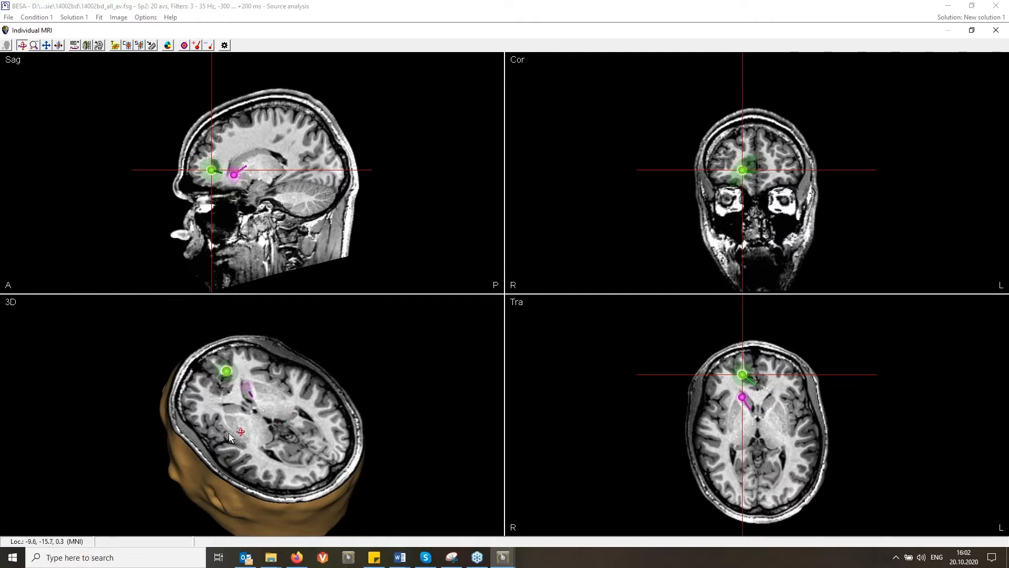
{"action": "left_click_drag", "start_coordinate": [198, 428], "coordinate": [198, 421]}
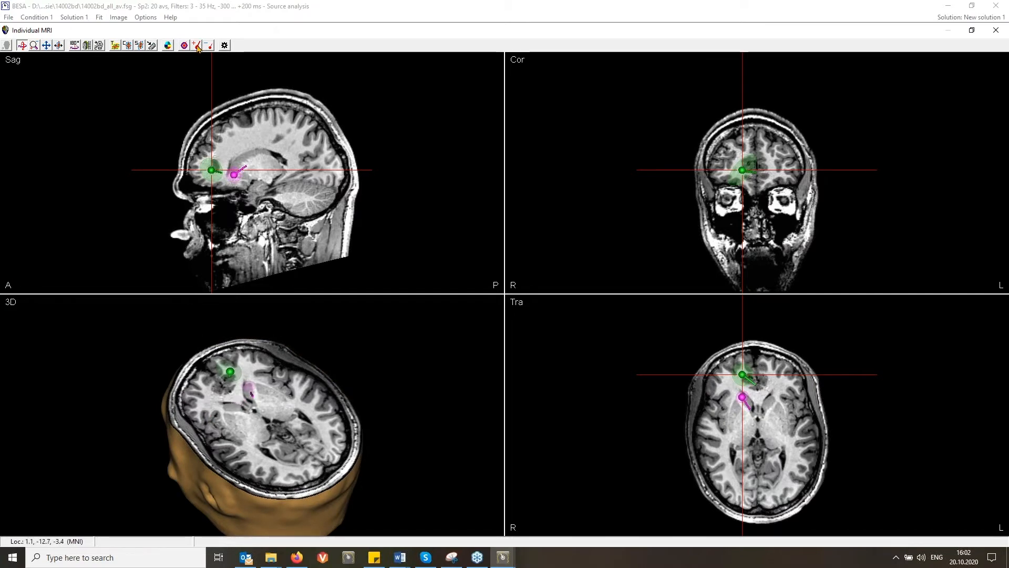
{"action": "left_click", "coordinate": [973, 32]}
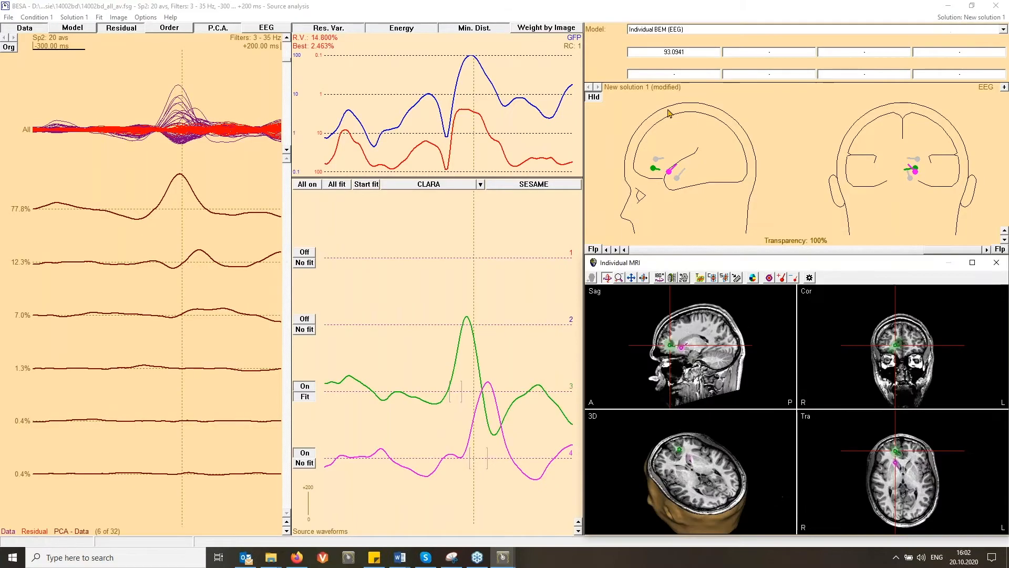
Step: Switch sources 1 and 2 back on and show all four dipoles in the enlarged MRI without the coloured halos
{"action": "left_click", "coordinate": [293, 253]}
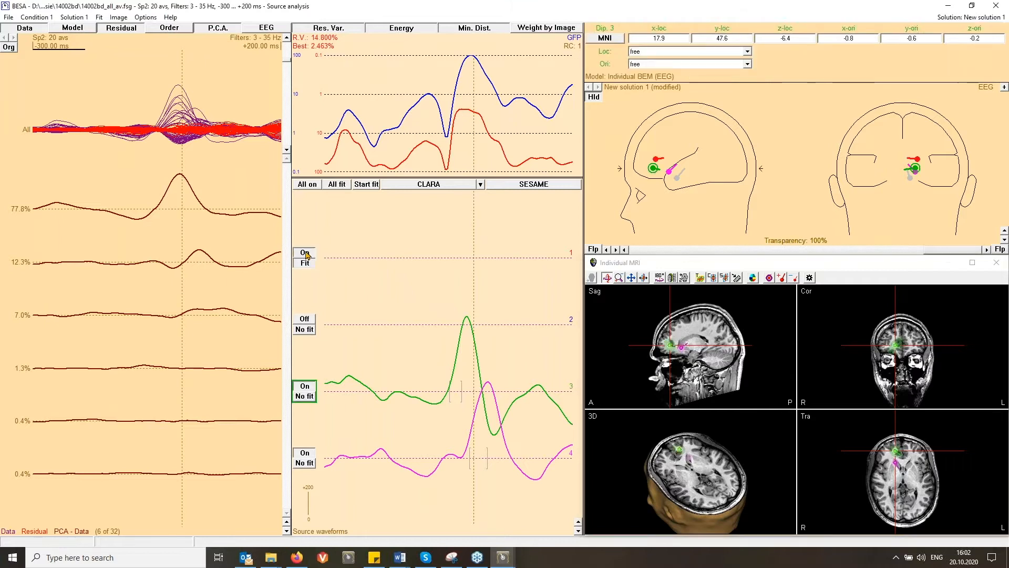
{"action": "left_click", "coordinate": [306, 321]}
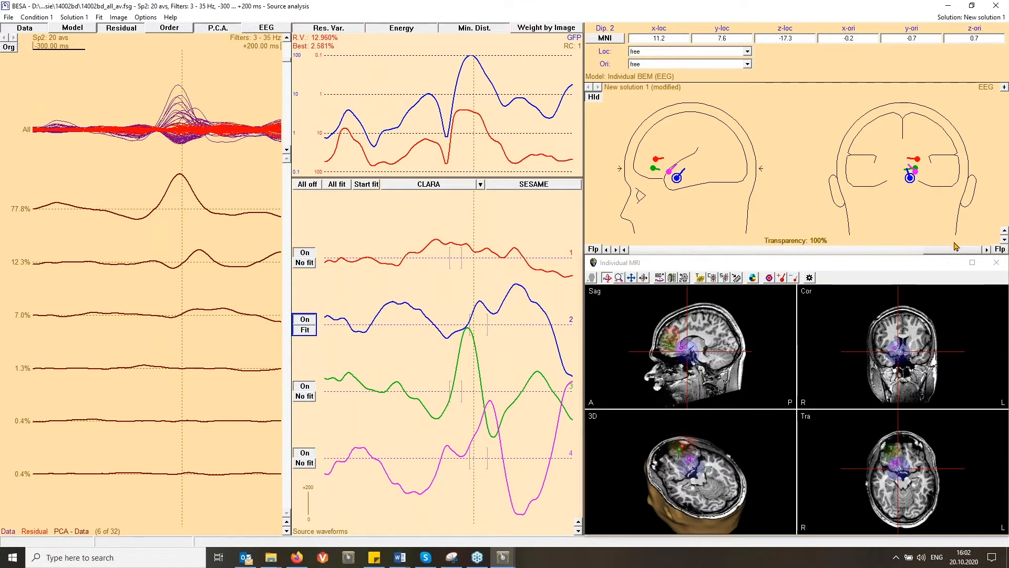
{"action": "left_click", "coordinate": [972, 264]}
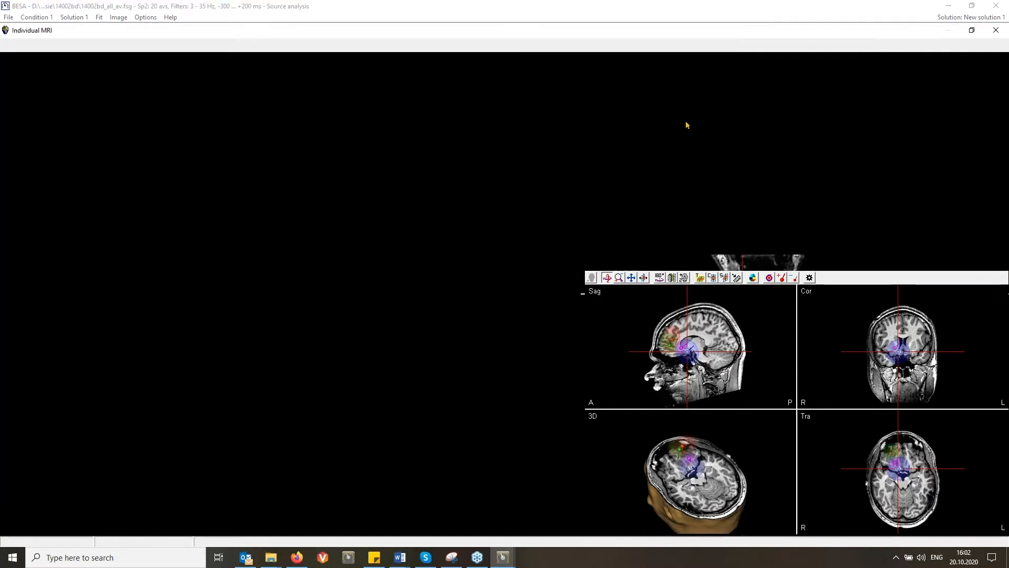
{"action": "left_click", "coordinate": [185, 45]}
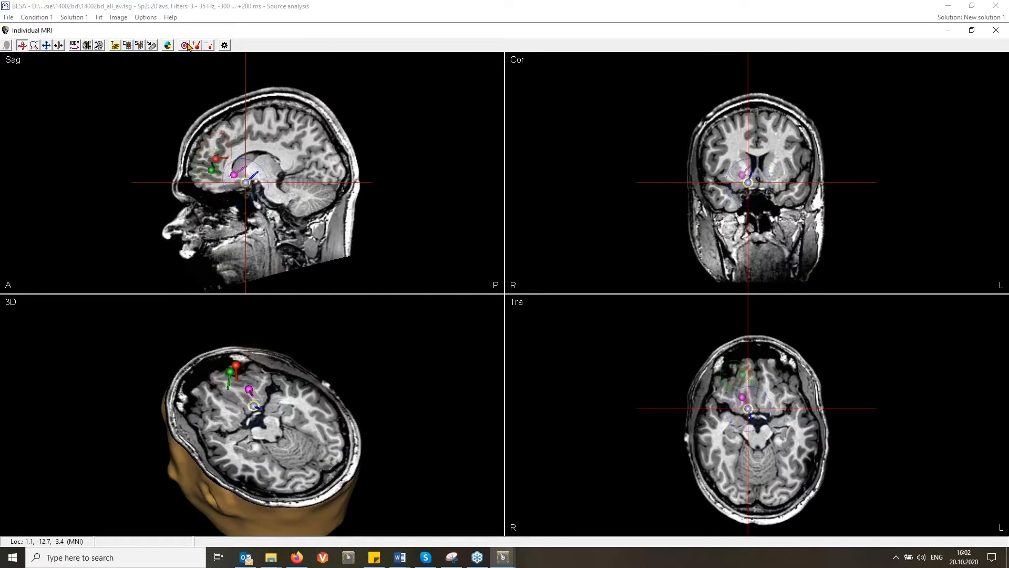
{"action": "left_click", "coordinate": [184, 45]}
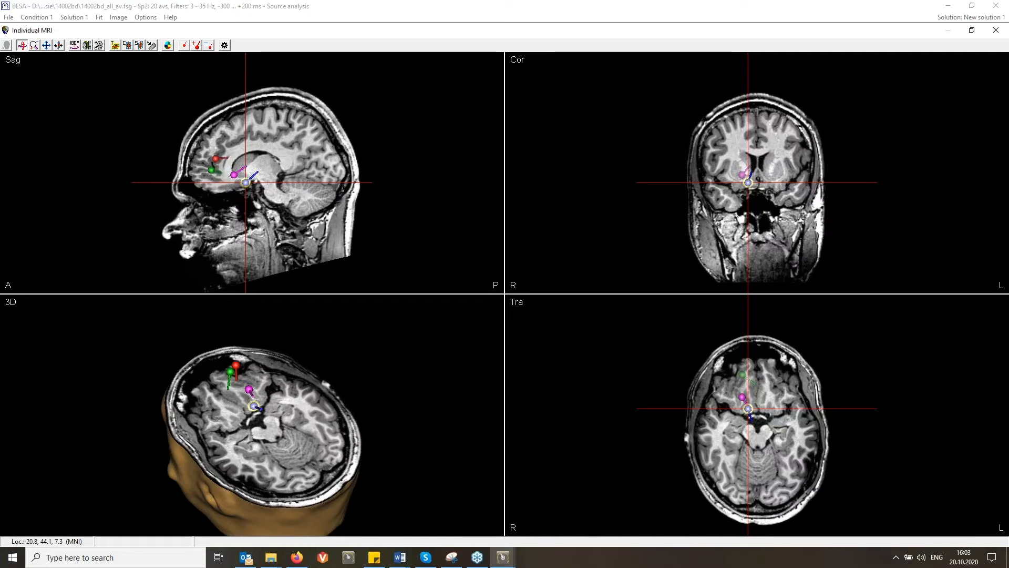
Step: Select source 3's interval of -48 to -24 ms with sources 1 and 2 off and compute a CLARA image
{"action": "left_click", "coordinate": [216, 158]}
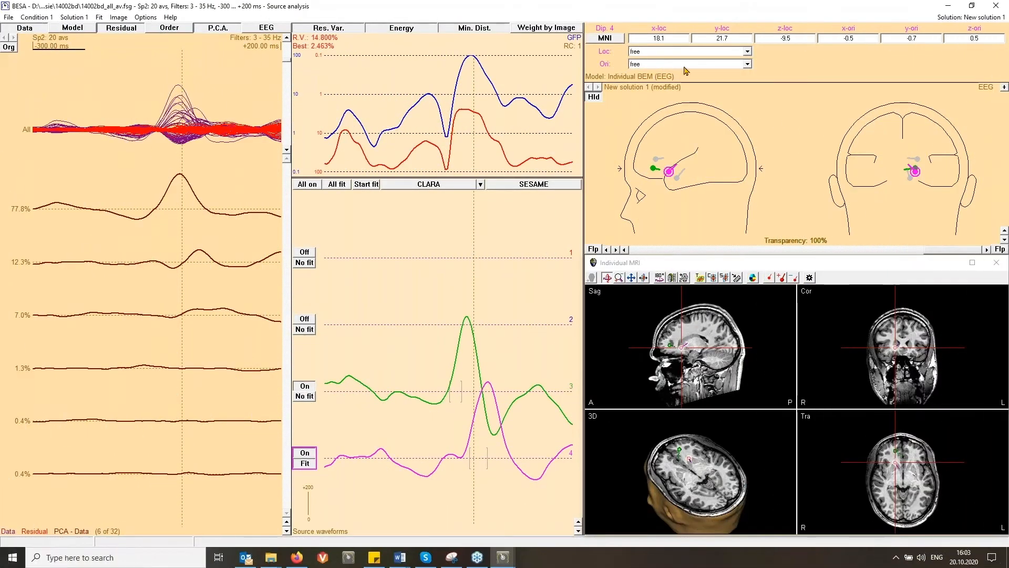
{"action": "left_click_drag", "start_coordinate": [450, 130], "coordinate": [460, 123]}
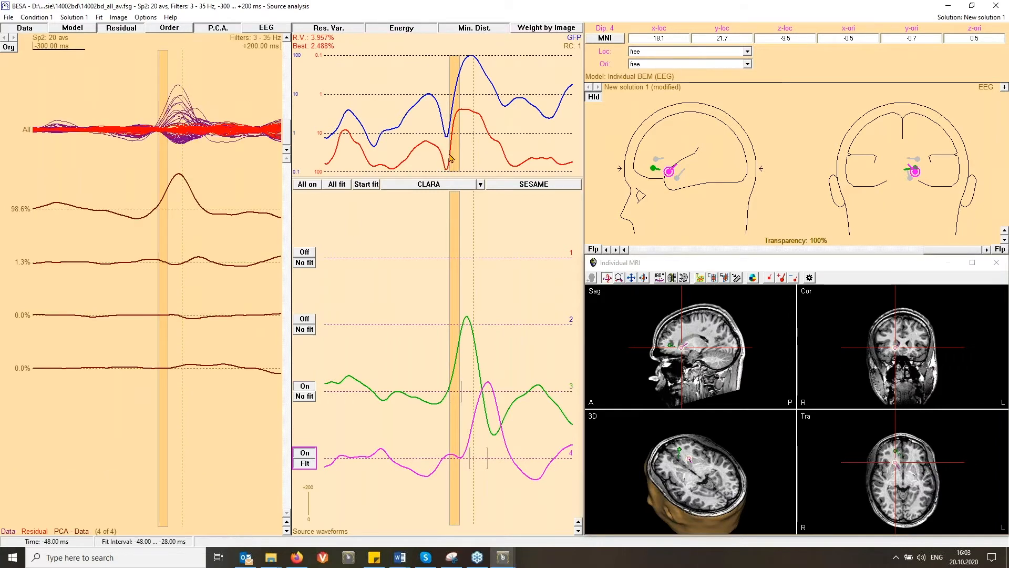
{"action": "left_click", "coordinate": [342, 428]}
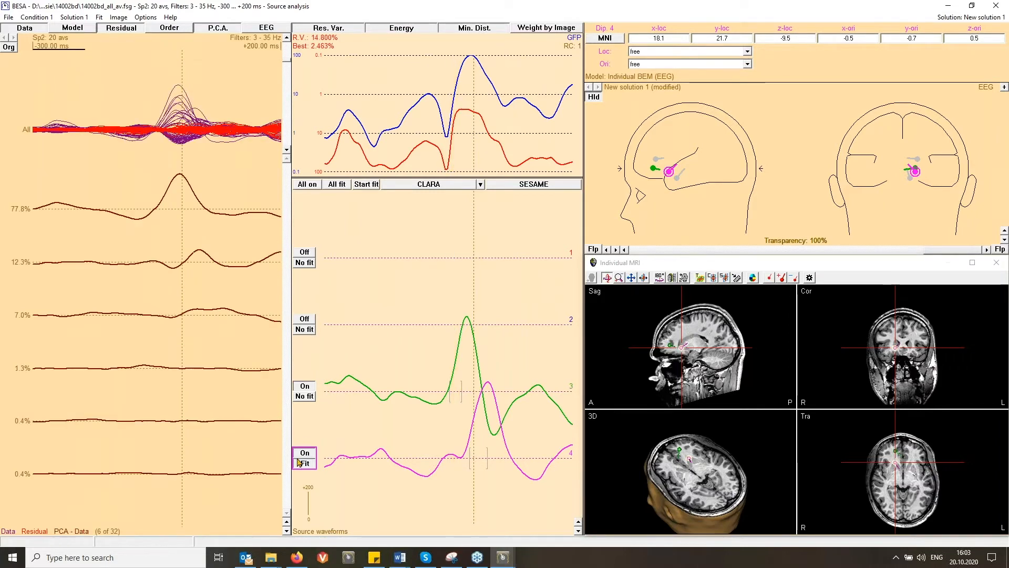
{"action": "left_click", "coordinate": [305, 395]}
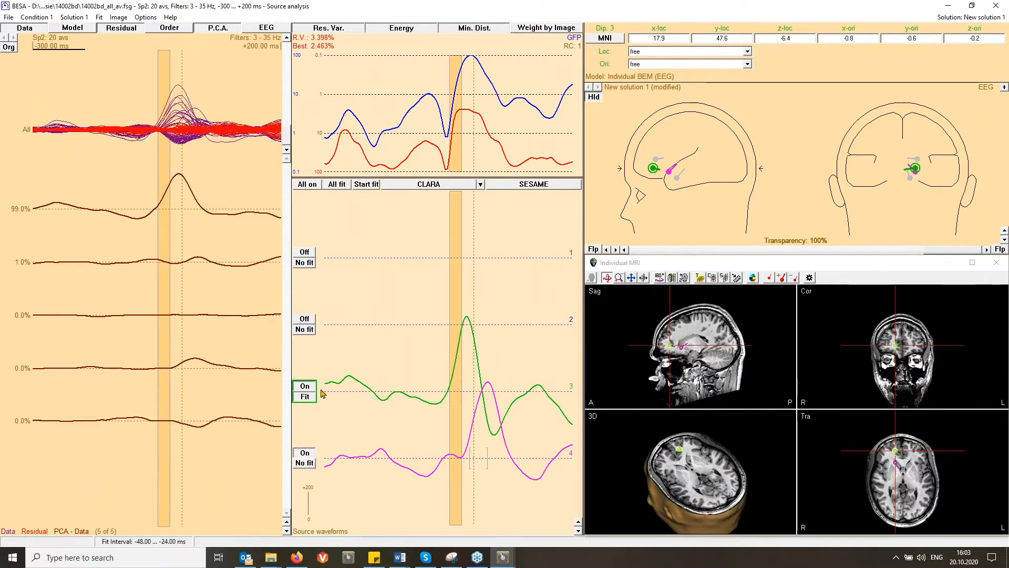
{"action": "left_click", "coordinate": [444, 186]}
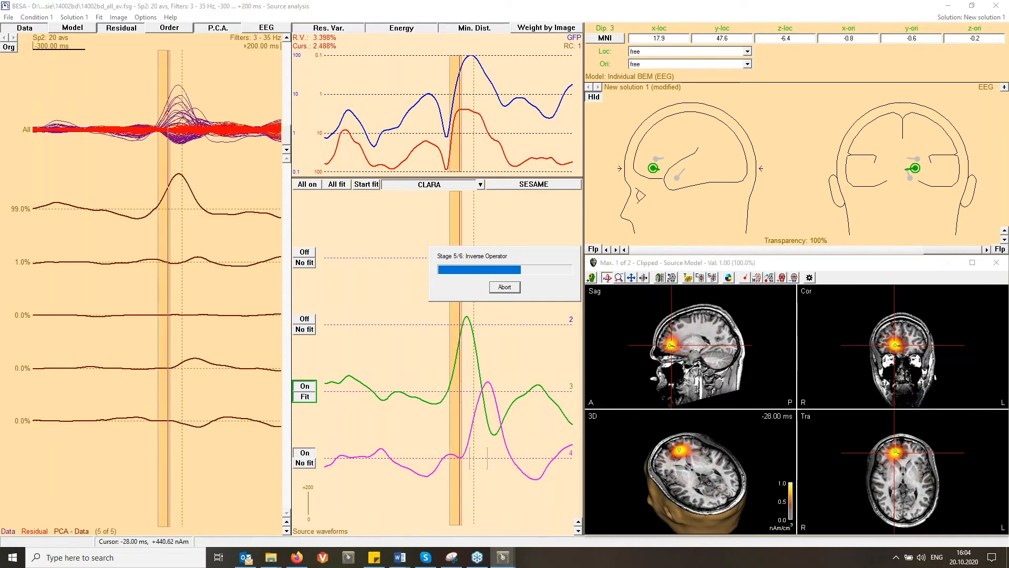
Step: Examine the CLARA maximum in the enlarged individual MRI, centring the slices on it and showing the 3D view large
{"action": "left_click", "coordinate": [971, 262]}
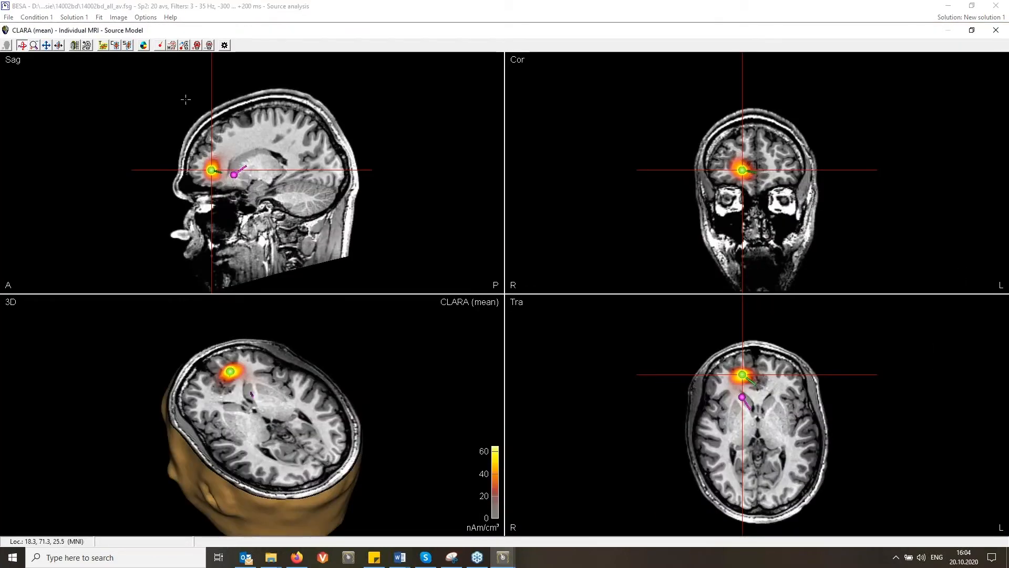
{"action": "left_click", "coordinate": [172, 45]}
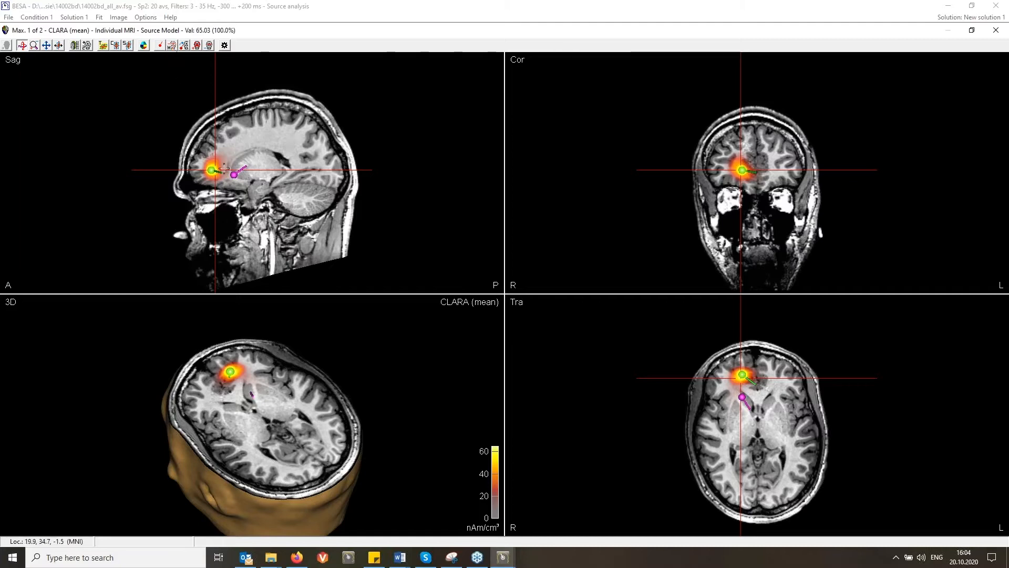
{"action": "left_click", "coordinate": [74, 46]}
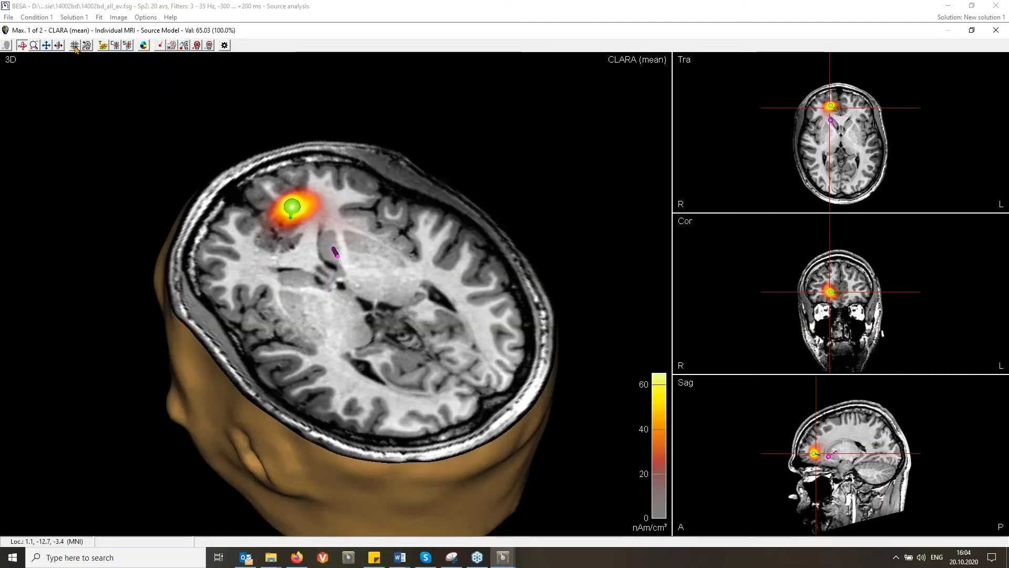
Step: Display the CLARA result as sagittal slices with first slice -44, spacing 6 and last slice 46
{"action": "left_click", "coordinate": [75, 46]}
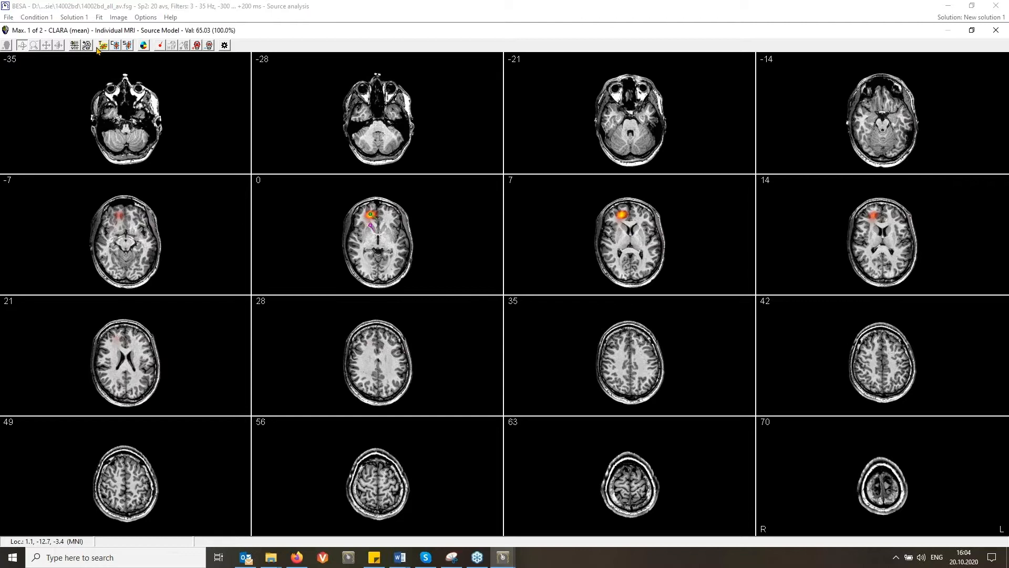
{"action": "left_click", "coordinate": [127, 47]}
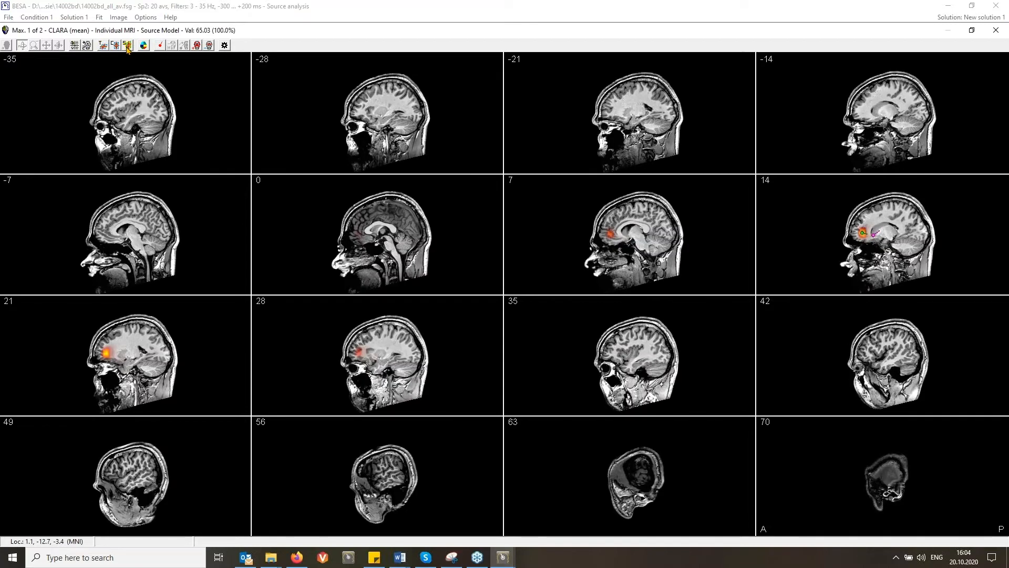
{"action": "left_click", "coordinate": [223, 45]}
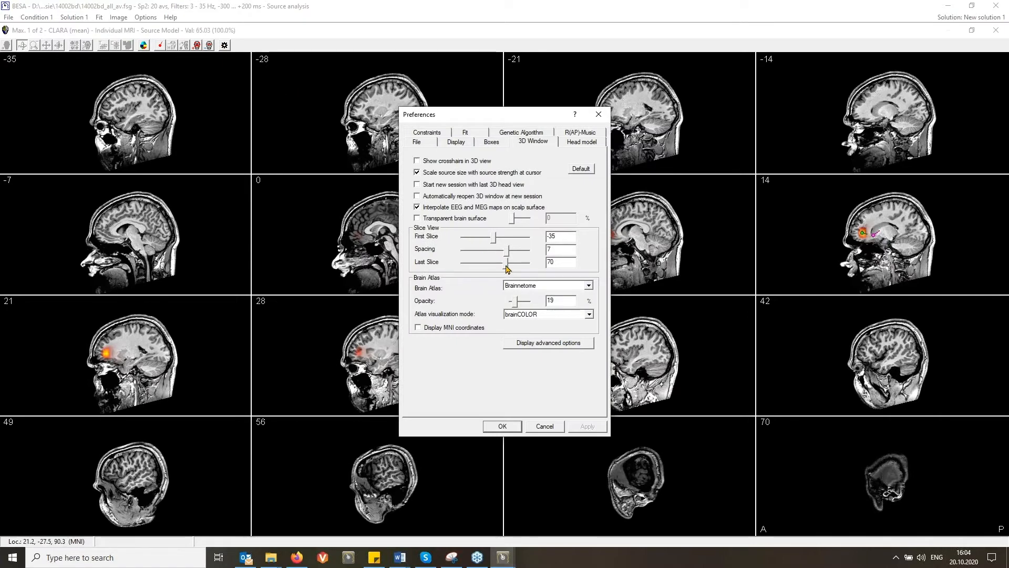
{"action": "left_click_drag", "start_coordinate": [507, 265], "coordinate": [500, 265]}
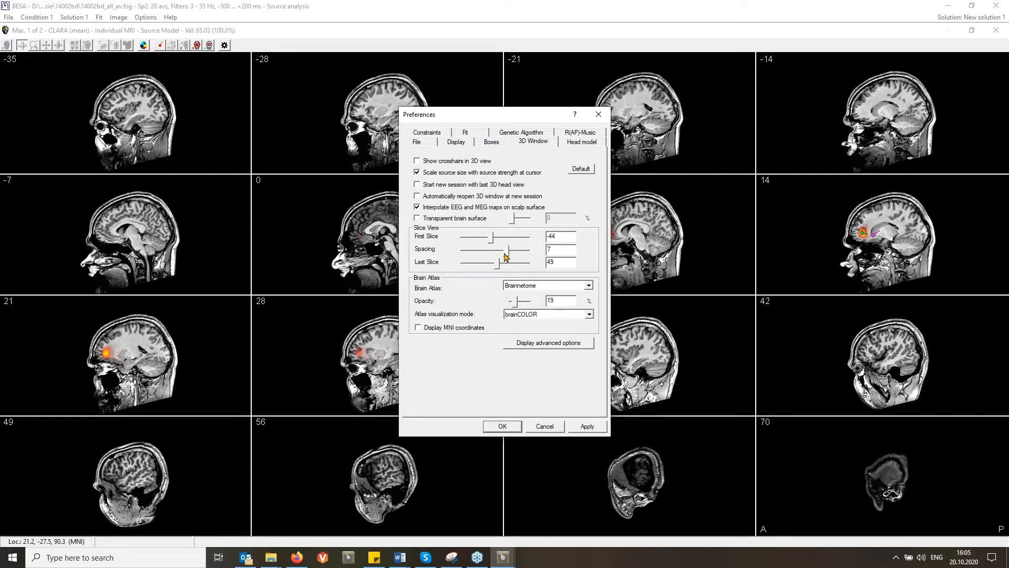
{"action": "left_click", "coordinate": [582, 425]}
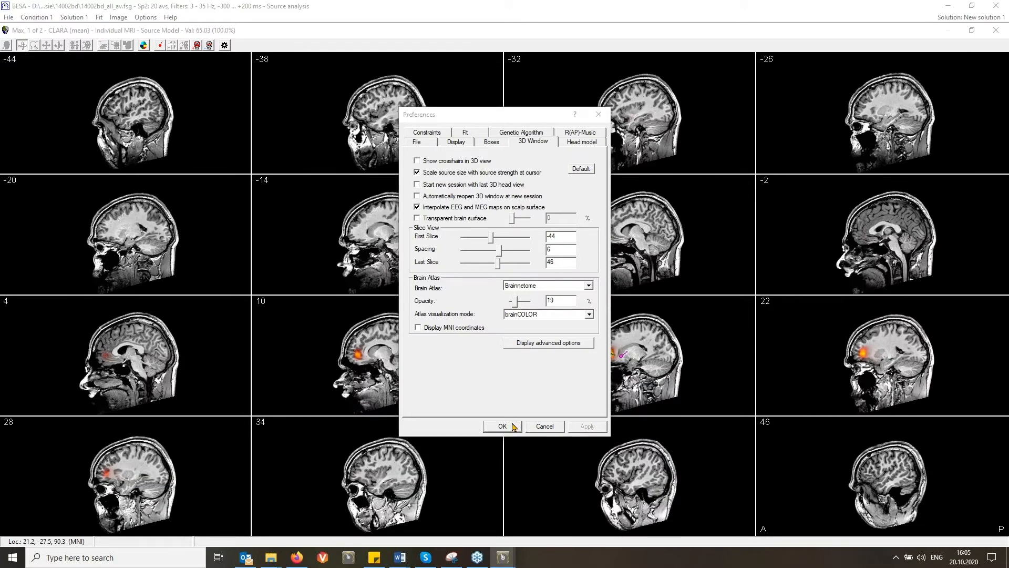
{"action": "left_click", "coordinate": [513, 426]}
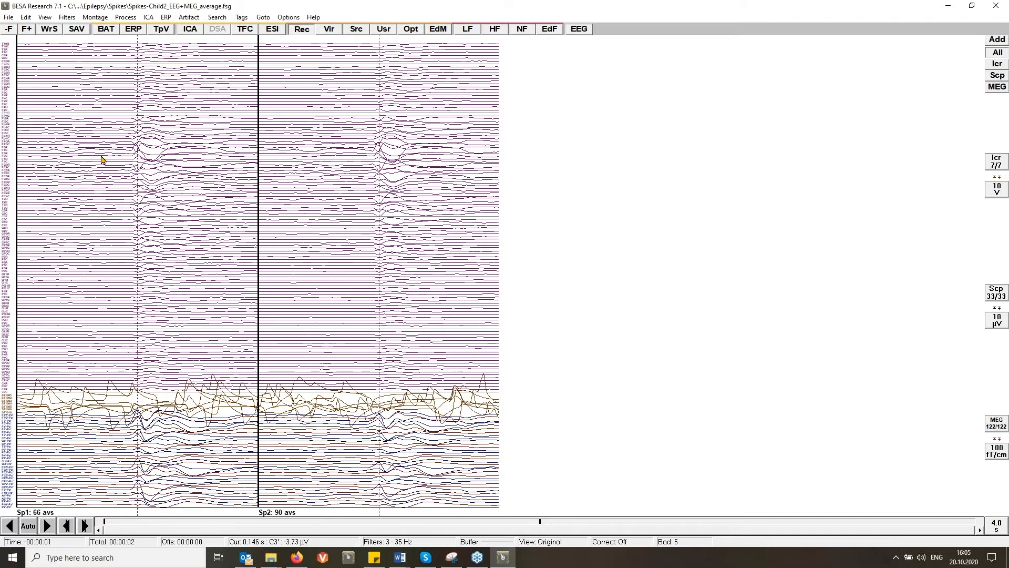
Step: Send the -300 to 200 ms epoch of the Sp1 average with 3 - 35 Hz filters to source analysis
{"action": "left_click_drag", "start_coordinate": [68, 169], "coordinate": [197, 176]}
{"action": "left_click", "coordinate": [132, 181]}
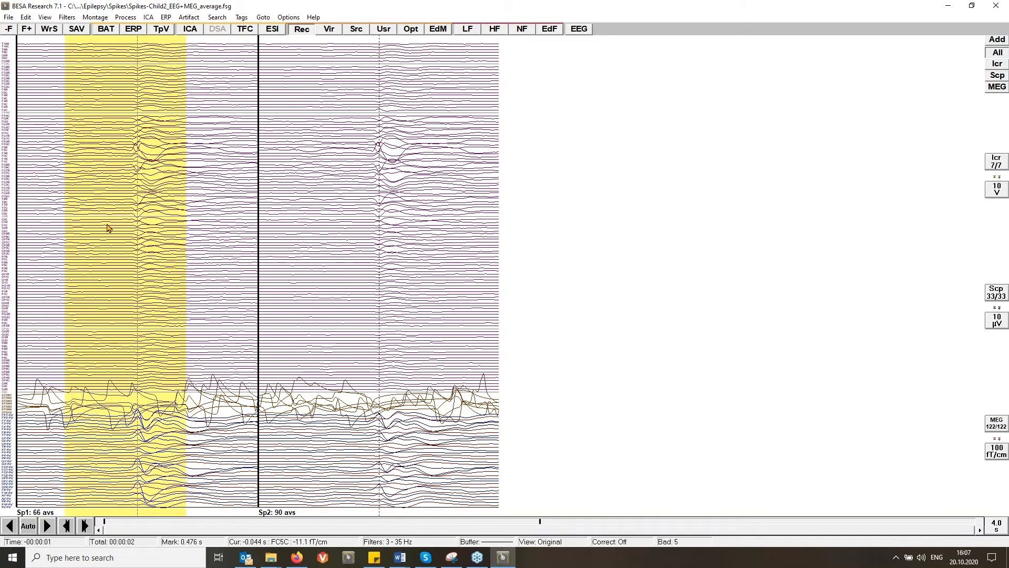
{"action": "right_click", "coordinate": [107, 225]}
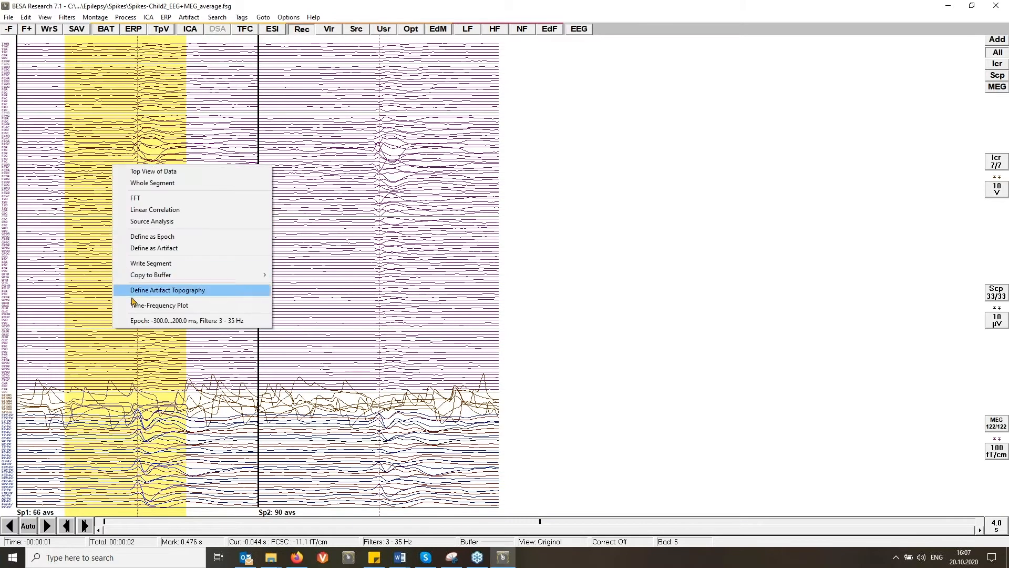
{"action": "left_click", "coordinate": [143, 322]}
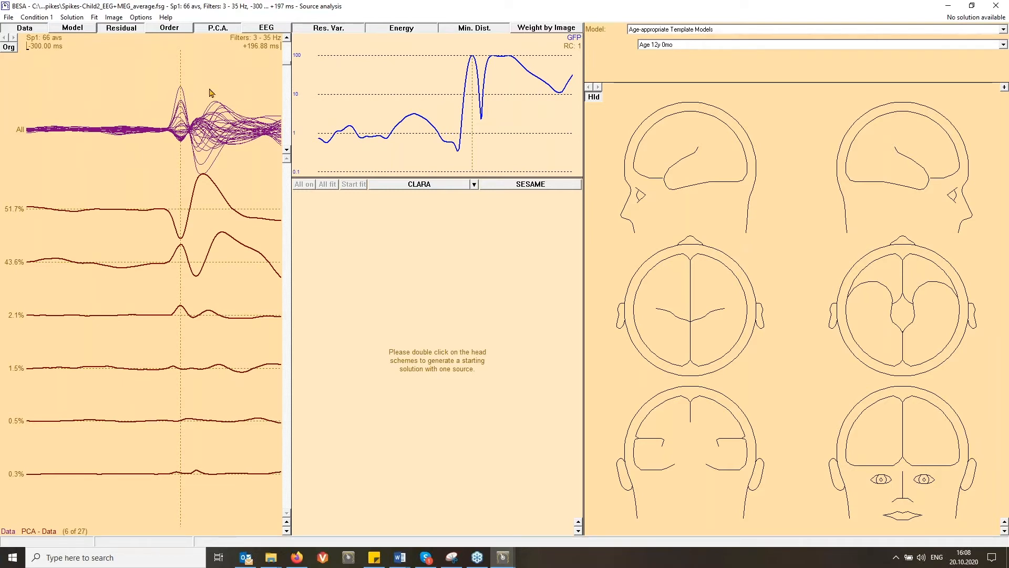
Step: Try a baseline interval that runs from -300 to 6.25 ms, across the spike peak
{"action": "double_click", "coordinate": [28, 53]}
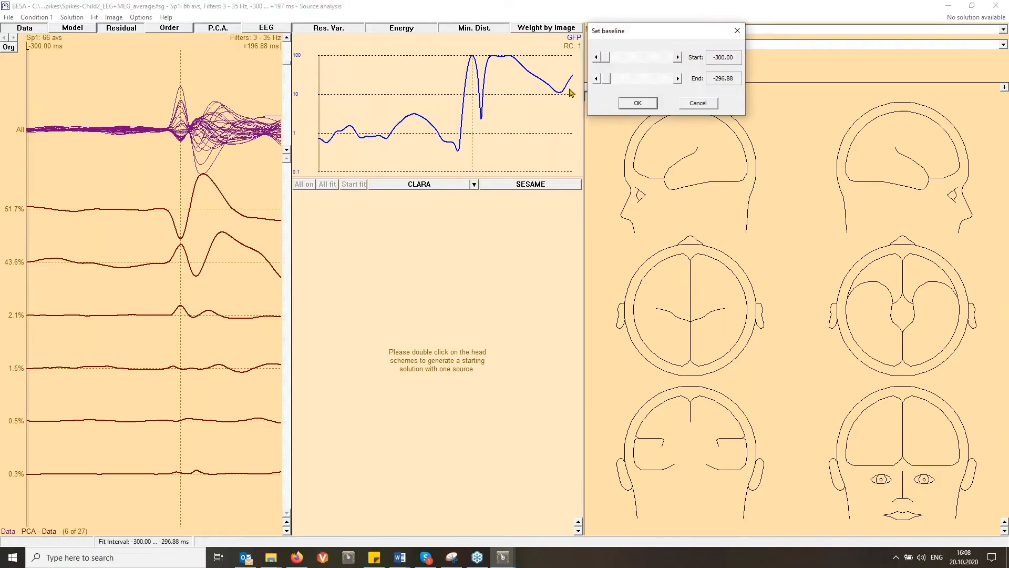
{"action": "left_click_drag", "start_coordinate": [607, 80], "coordinate": [646, 79]}
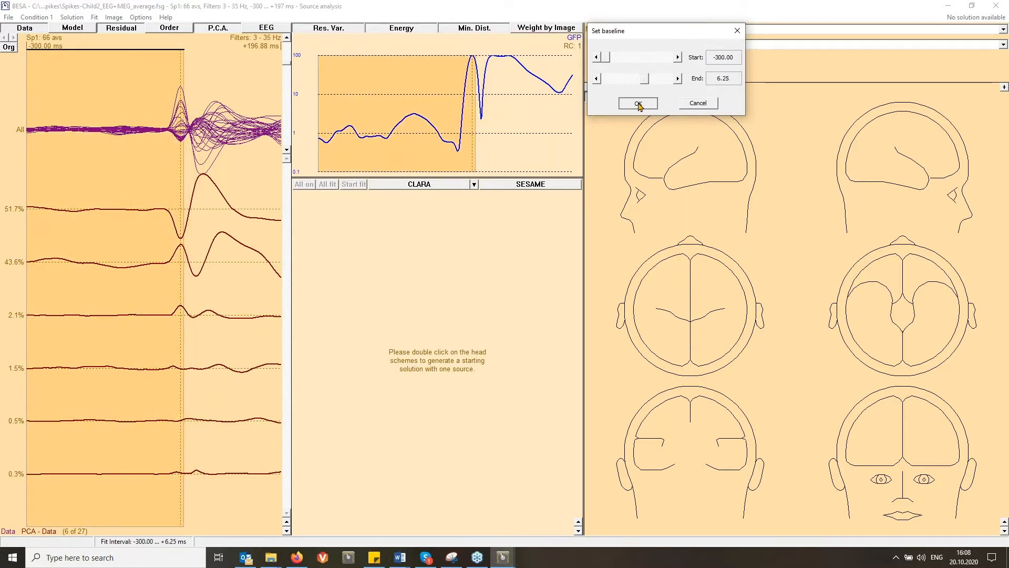
{"action": "left_click", "coordinate": [638, 102]}
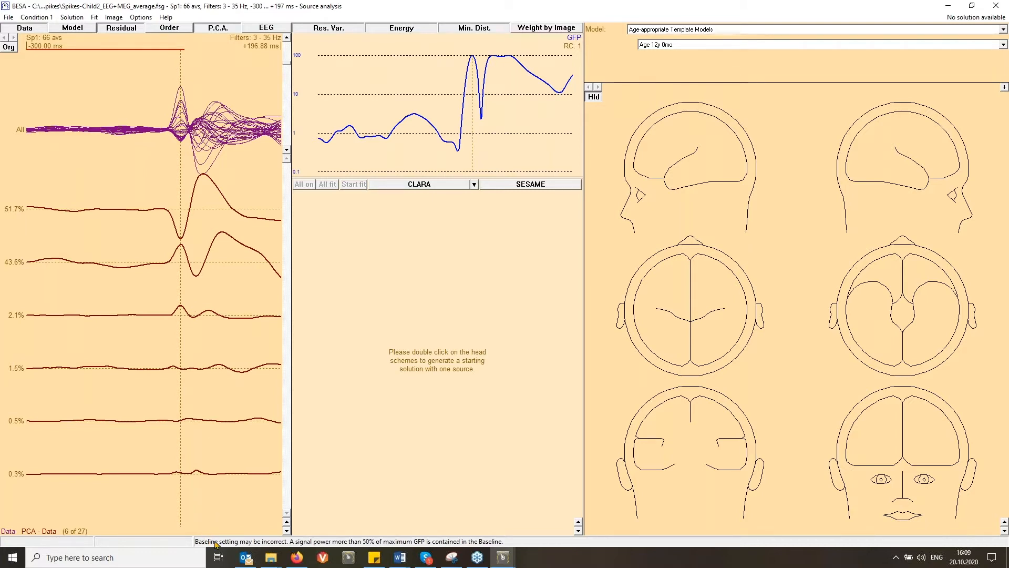
Step: Shorten the baseline interval so that it ends at -68.75 ms, before the spike
{"action": "double_click", "coordinate": [166, 54]}
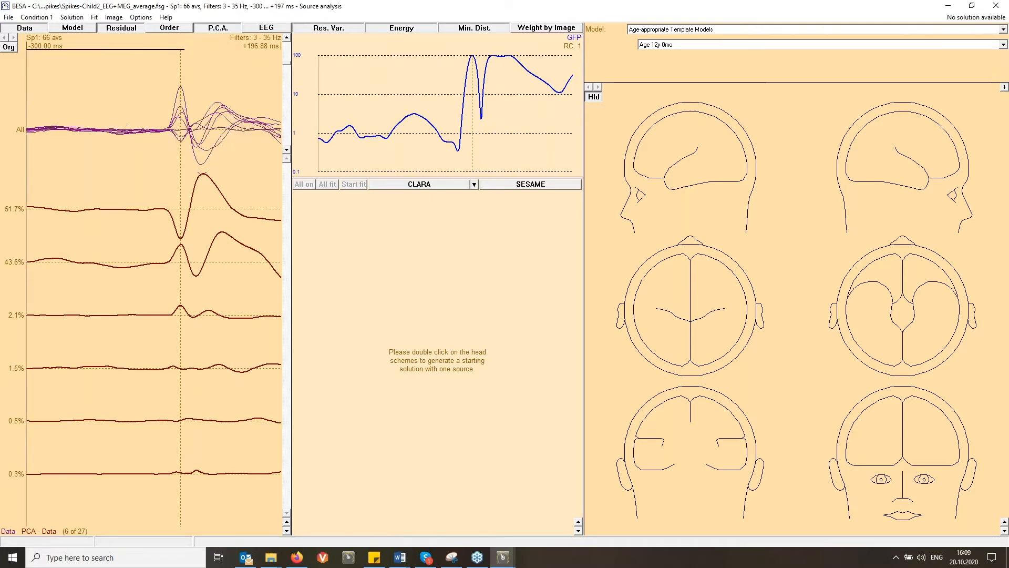
{"action": "left_click_drag", "start_coordinate": [645, 84], "coordinate": [635, 85]}
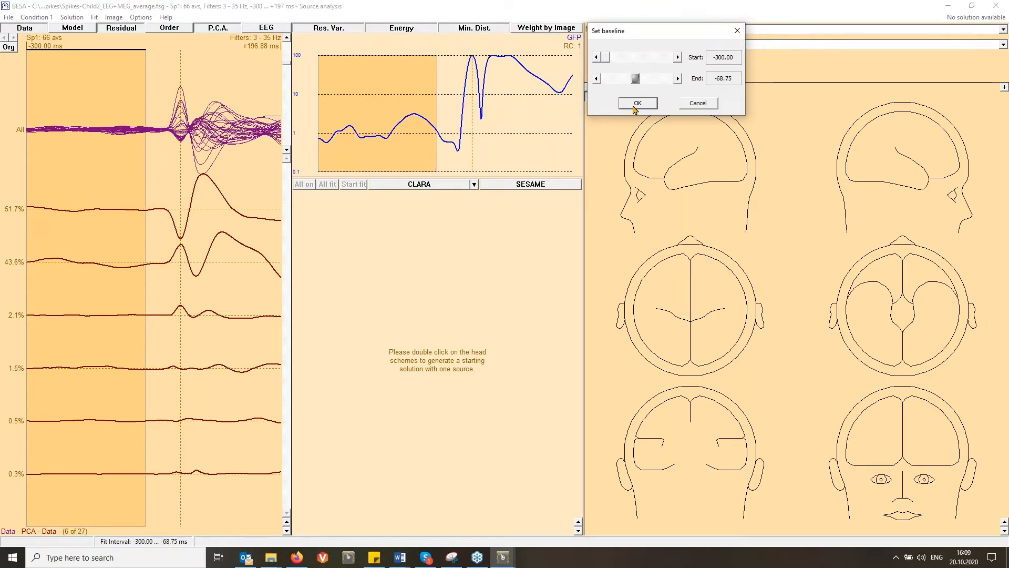
{"action": "left_click", "coordinate": [637, 103]}
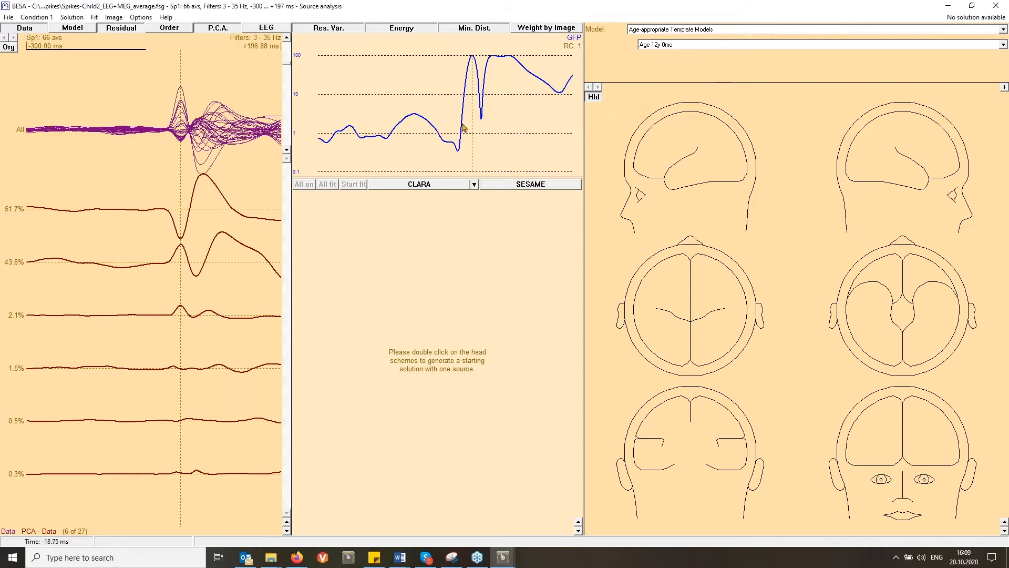
Step: Set the fit interval on the spike's rising flank to -21.88 to -9.38 ms
{"action": "left_click_drag", "start_coordinate": [463, 128], "coordinate": [466, 127]}
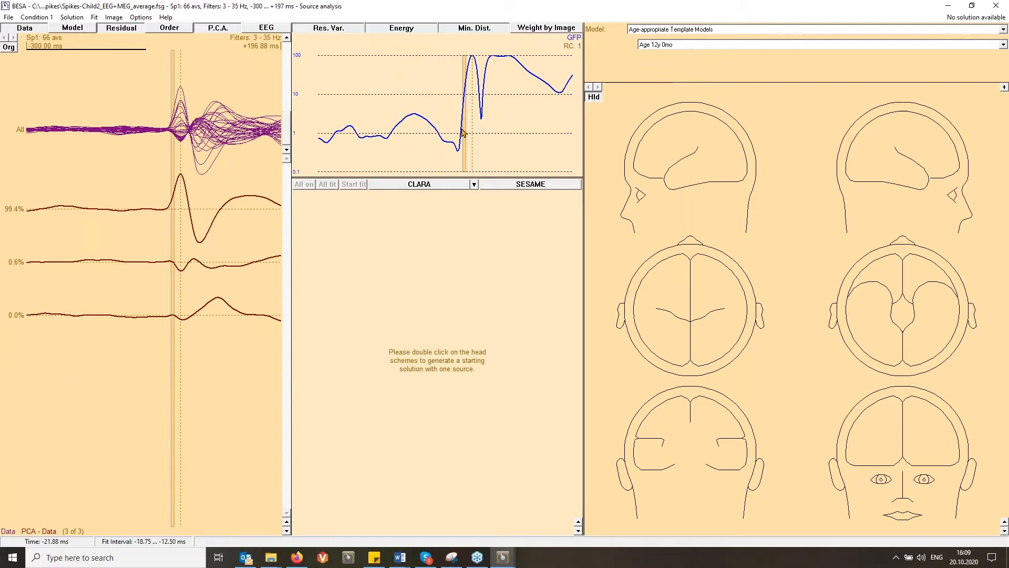
{"action": "left_click_drag", "start_coordinate": [463, 125], "coordinate": [461, 126]}
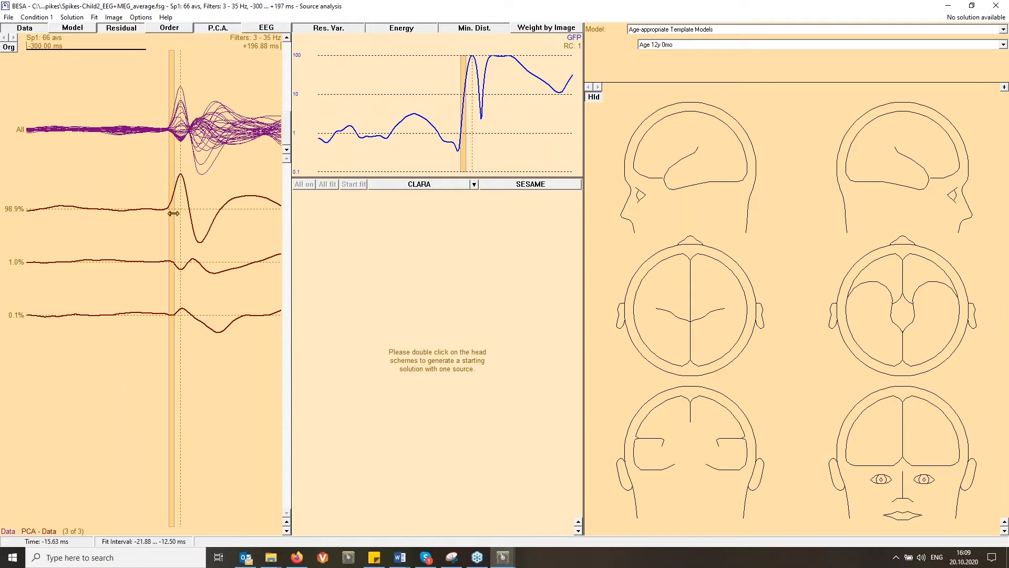
{"action": "left_click_drag", "start_coordinate": [173, 213], "coordinate": [176, 212]}
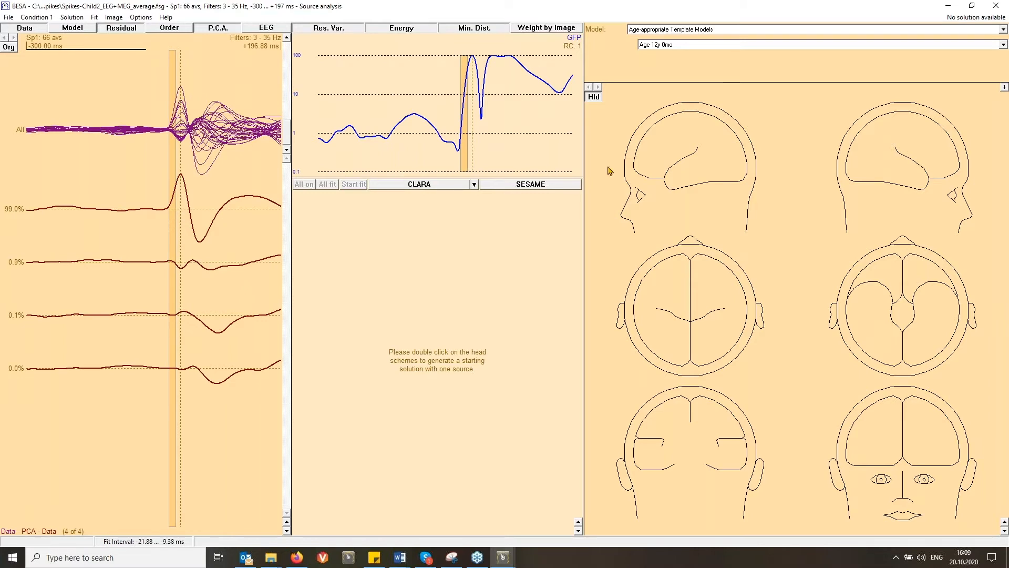
Step: Add a first source, fit it to the EEG onset interval and label it EEGonset
{"action": "double_click", "coordinate": [656, 156]}
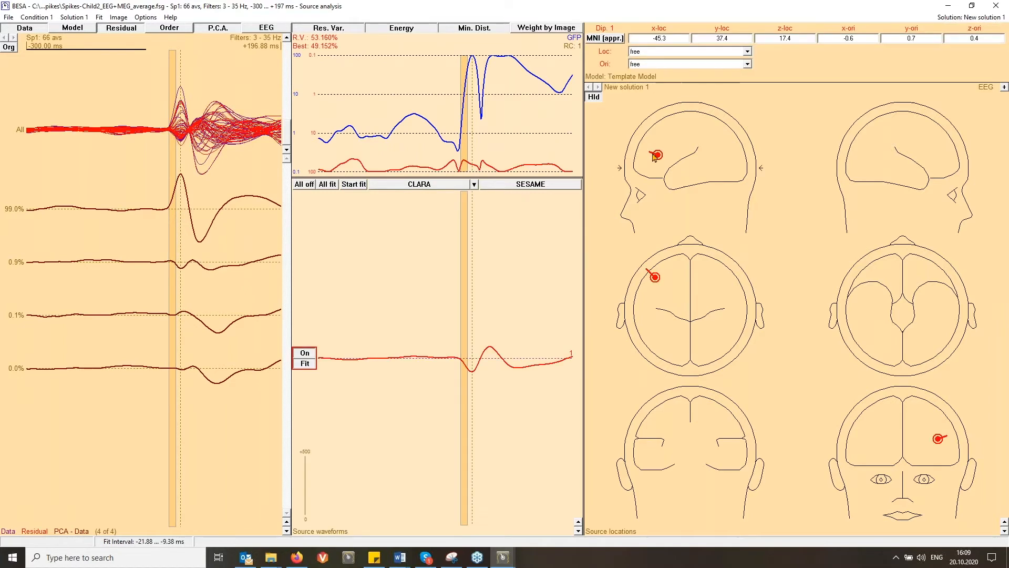
{"action": "left_click", "coordinate": [350, 187]}
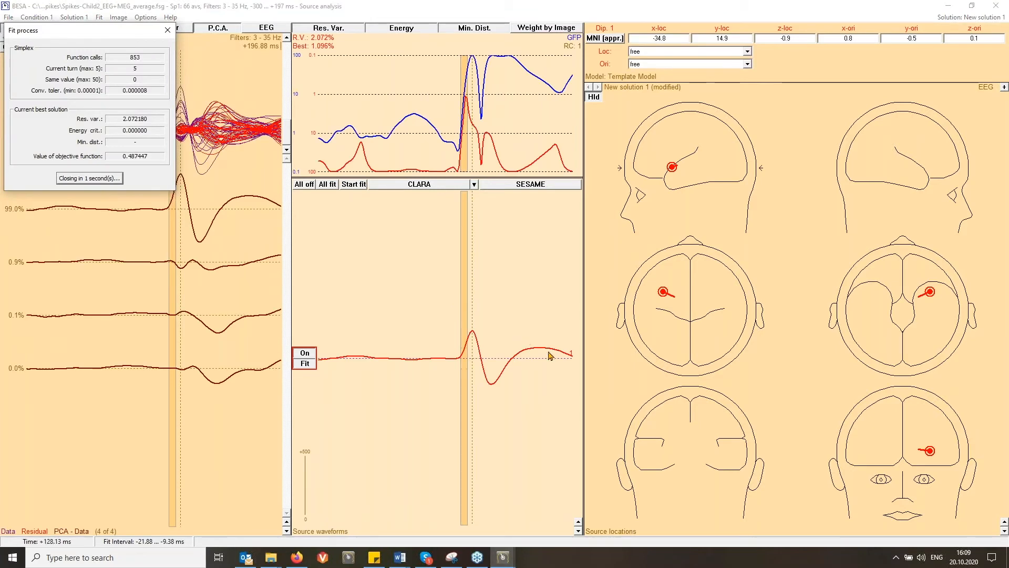
{"action": "double_click", "coordinate": [571, 354]}
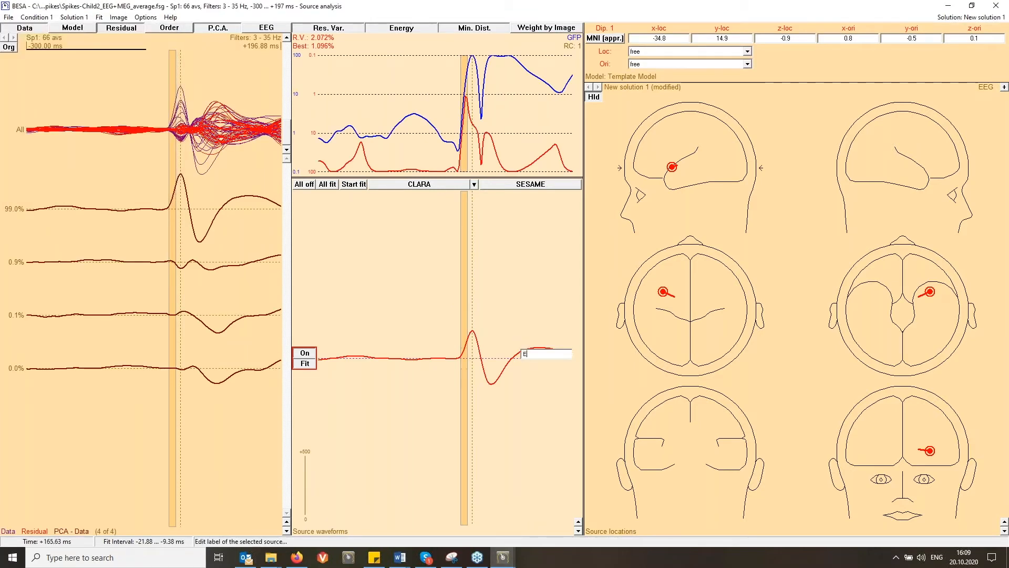
{"action": "left_click", "coordinate": [545, 385]}
Step: Switch to the MEG data and add a second source, with the EEGonset source excluded from fitting and switched off
{"action": "left_click", "coordinate": [264, 27]}
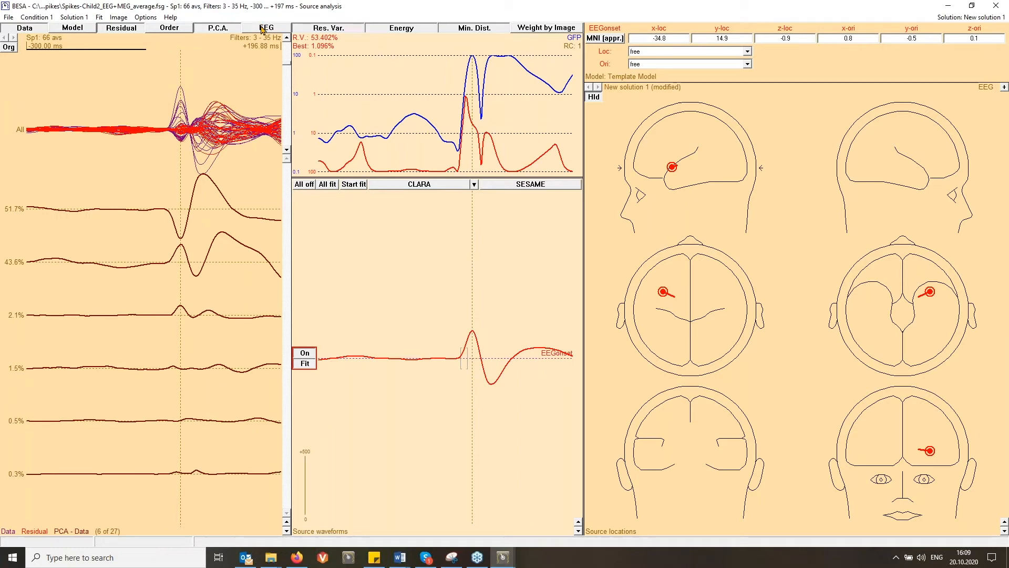
{"action": "left_click", "coordinate": [305, 363]}
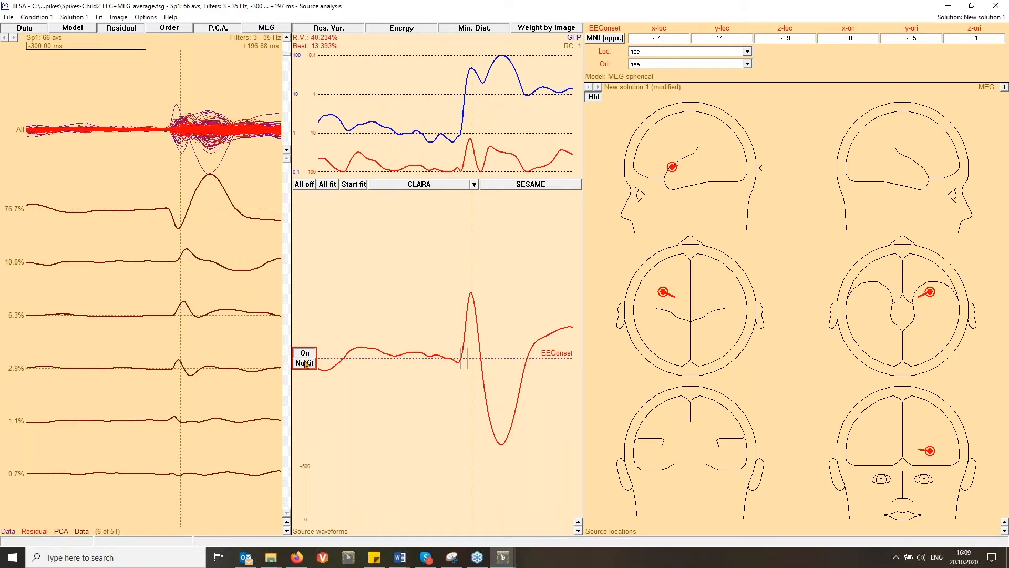
{"action": "double_click", "coordinate": [680, 330]}
{"action": "left_click", "coordinate": [304, 297]}
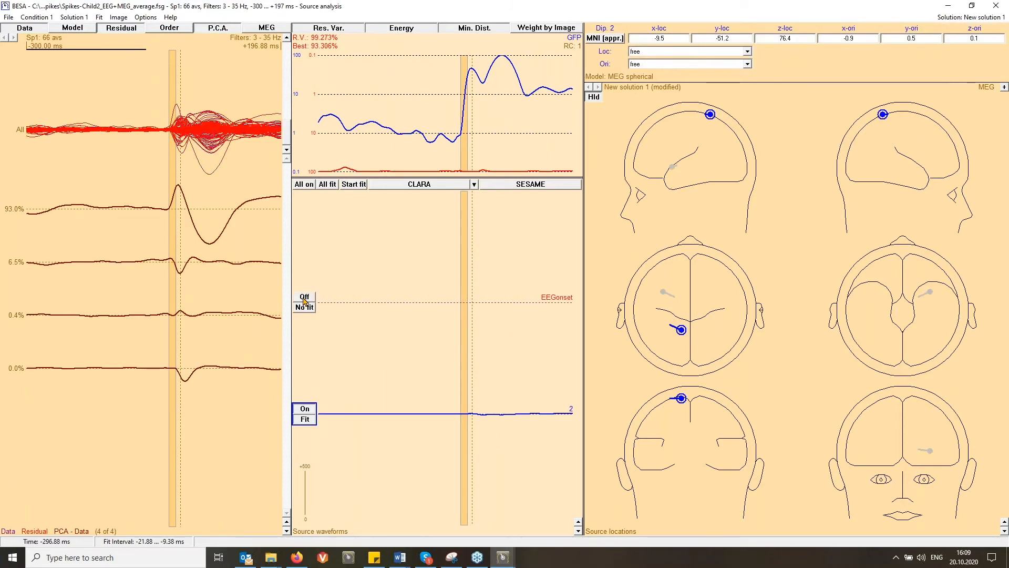
Step: Fit the second source to the MEG data over -21.88 to -9.38 ms and label it MEGonset
{"action": "left_click", "coordinate": [355, 185]}
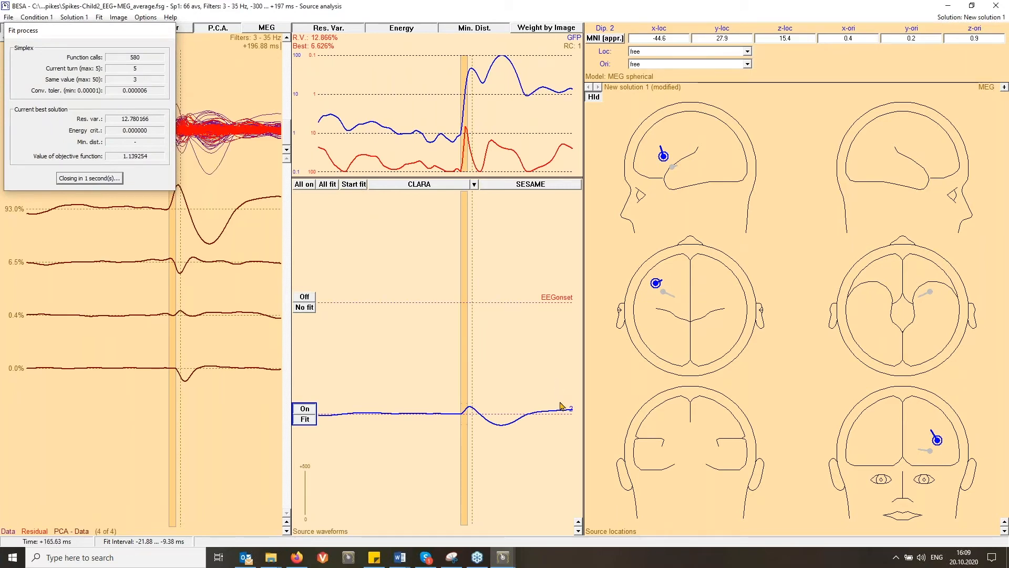
{"action": "double_click", "coordinate": [570, 408]}
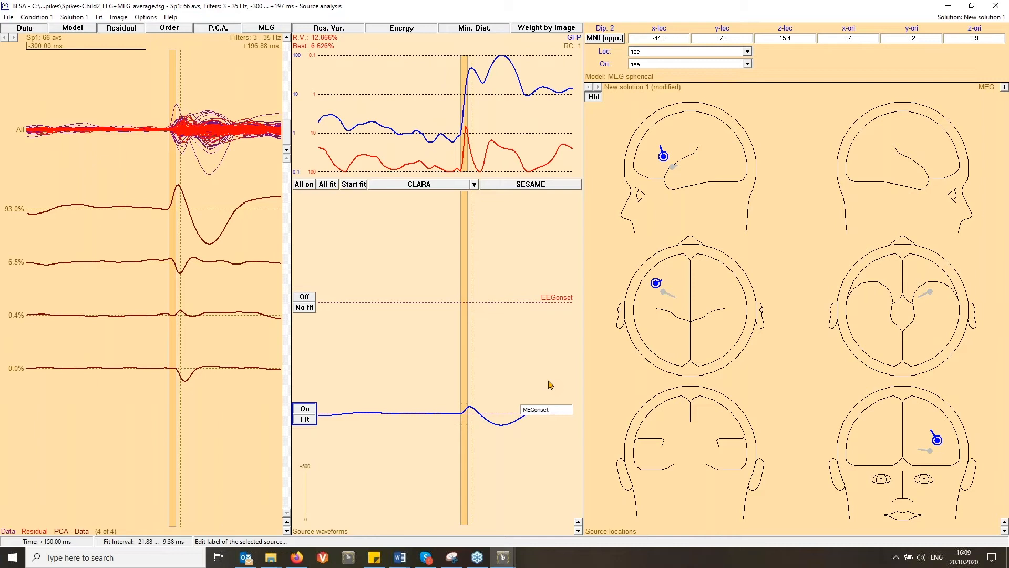
{"action": "key", "text": "Return"}
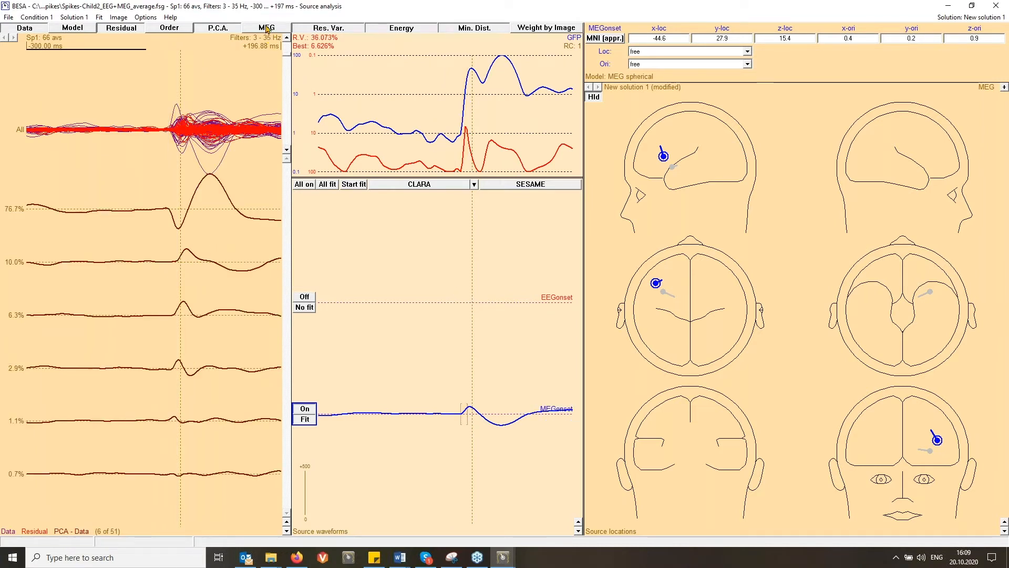
Step: Switch to the combined EEG and MEG data and add a third source, with MEGonset excluded from fitting and switched off
{"action": "left_click", "coordinate": [253, 29]}
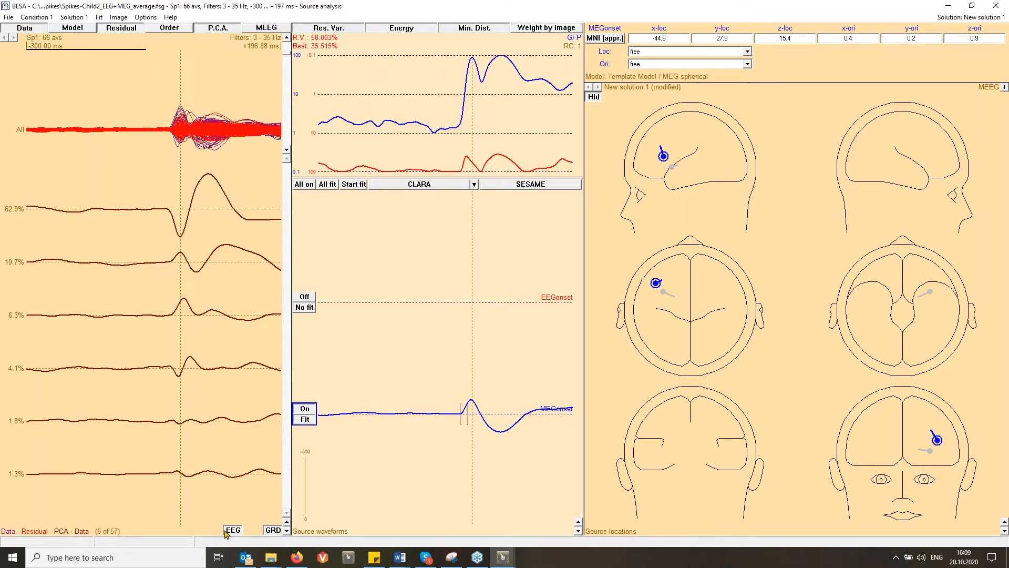
{"action": "left_click", "coordinate": [307, 418]}
{"action": "left_click", "coordinate": [307, 421]}
{"action": "double_click", "coordinate": [677, 309]}
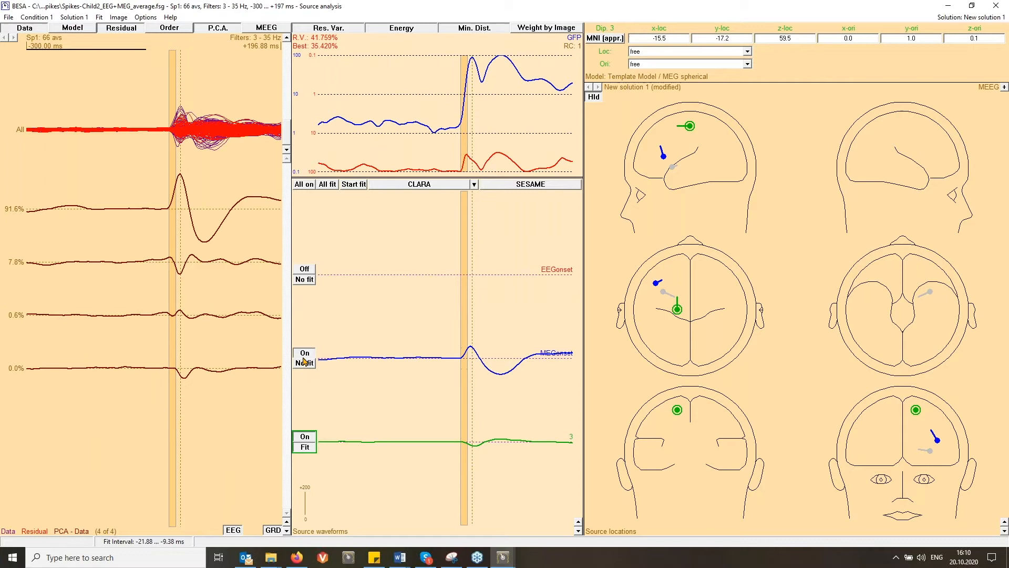
{"action": "left_click", "coordinate": [303, 357]}
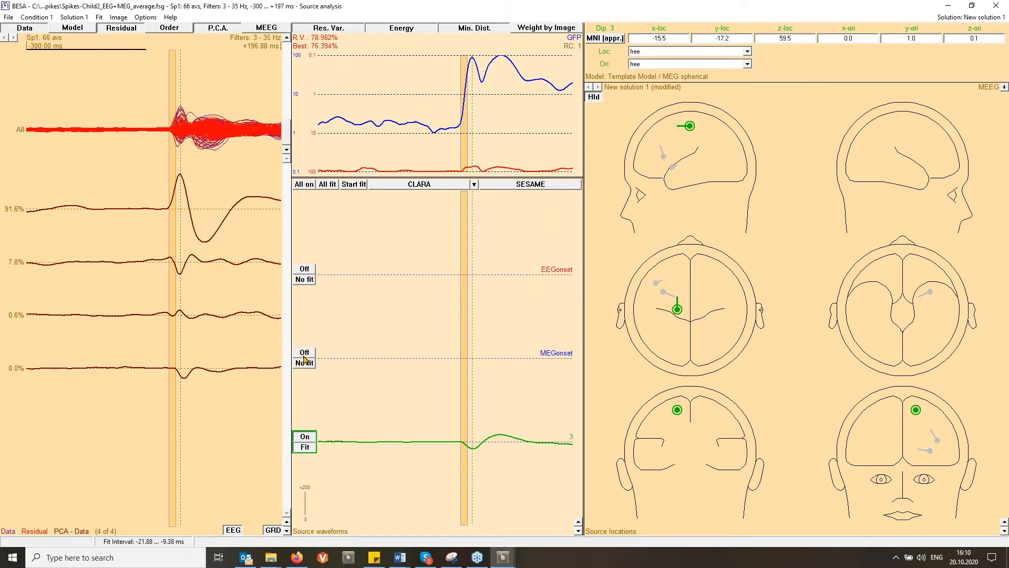
Step: Fit the third source to the combined data over -21.88 to -9.38 ms and invert its orientation
{"action": "left_click", "coordinate": [356, 189]}
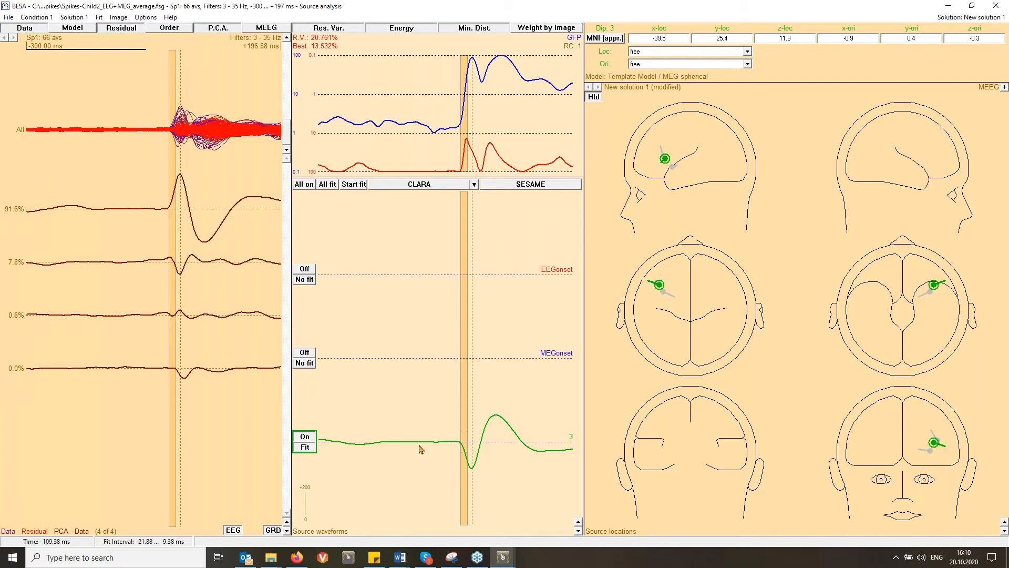
{"action": "mouse_move", "coordinate": [426, 451]}
{"action": "key", "text": "i"}
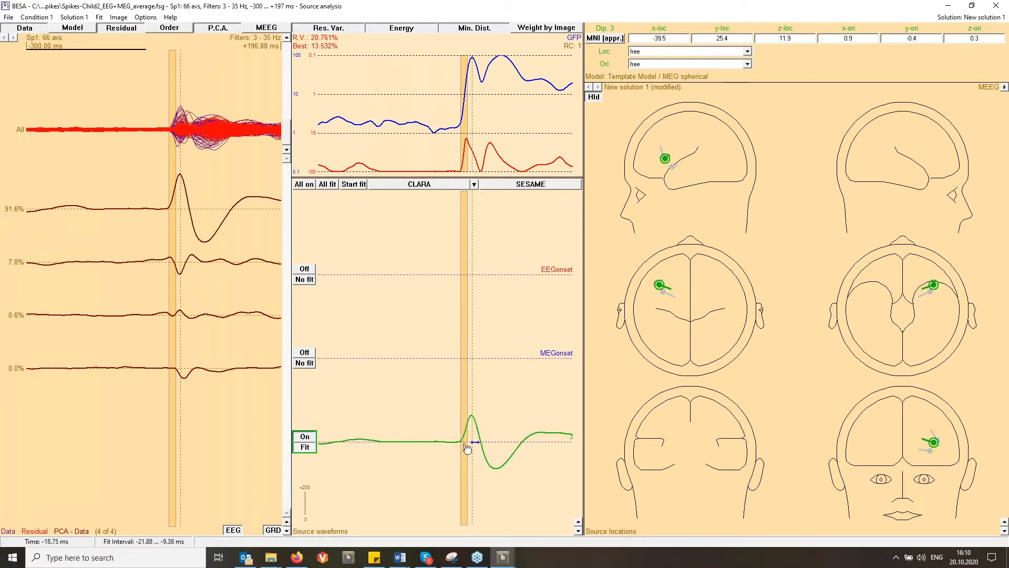
Step: Switch the MEGonset and EEGonset sources back on and compare the source positions in the enlarged standard MRI
{"action": "left_click", "coordinate": [305, 353]}
{"action": "left_click", "coordinate": [304, 269]}
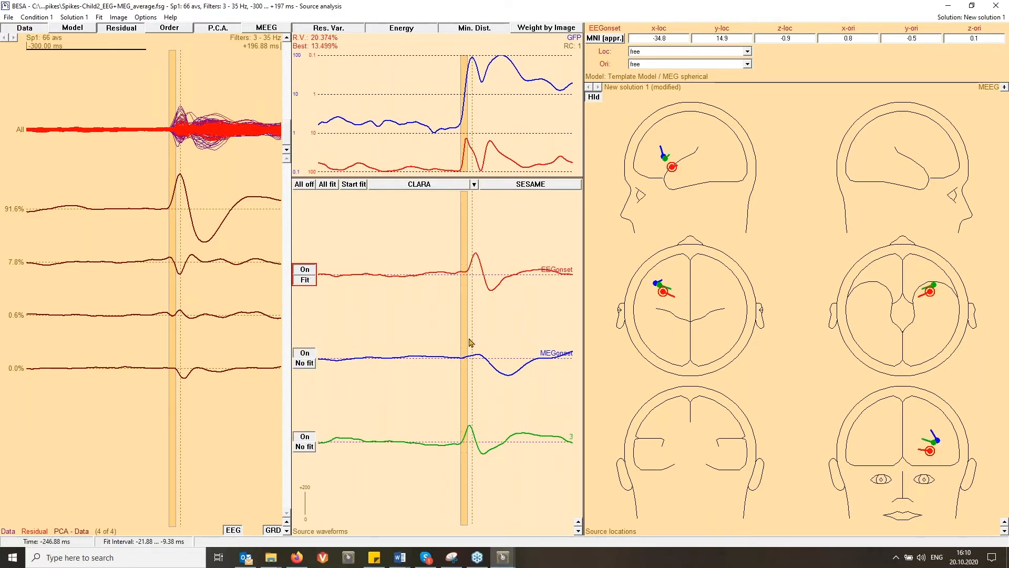
{"action": "key", "text": "a"}
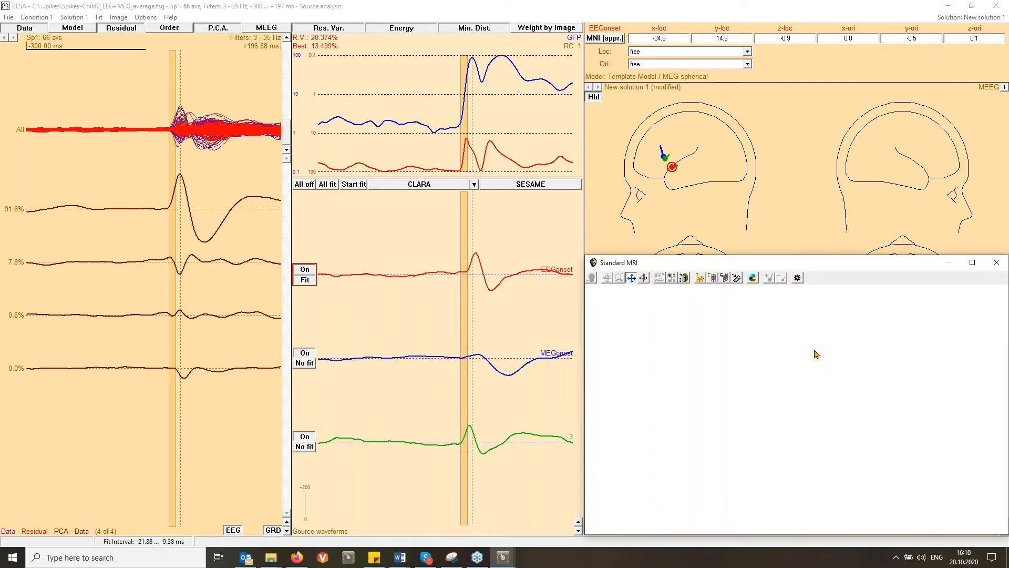
{"action": "left_click", "coordinate": [965, 263]}
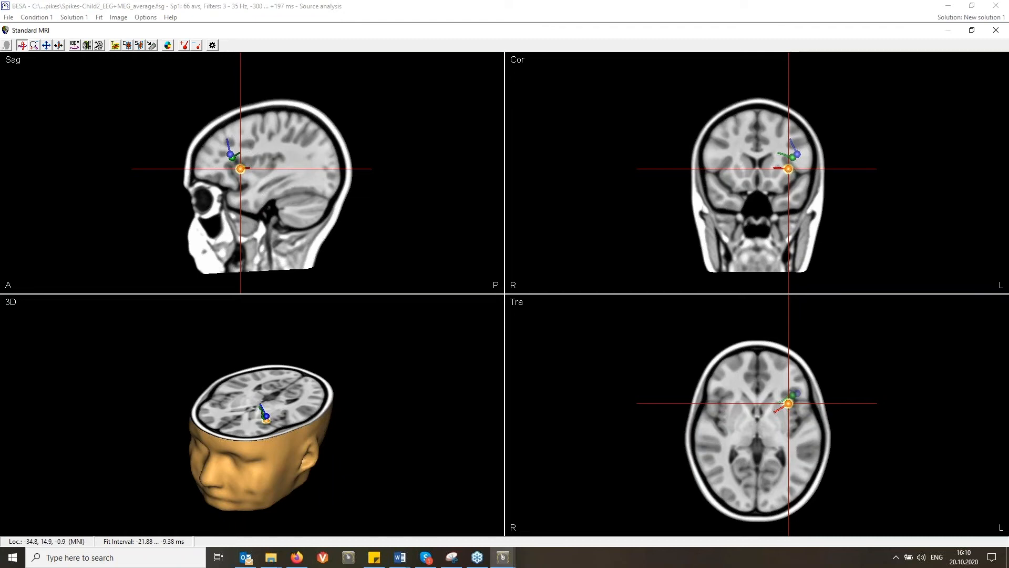
{"action": "left_click", "coordinate": [797, 155]}
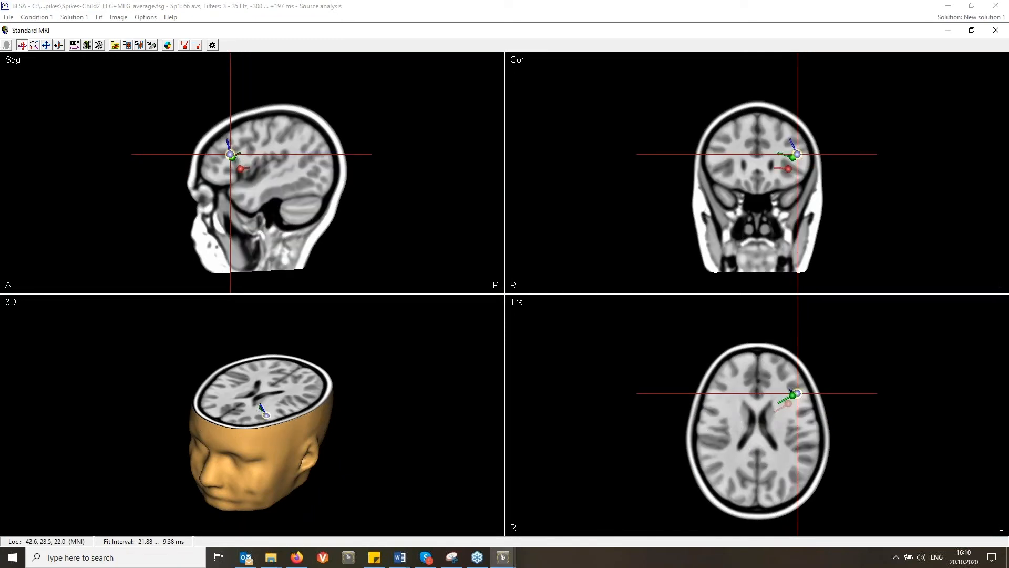
{"action": "left_click", "coordinate": [796, 159]}
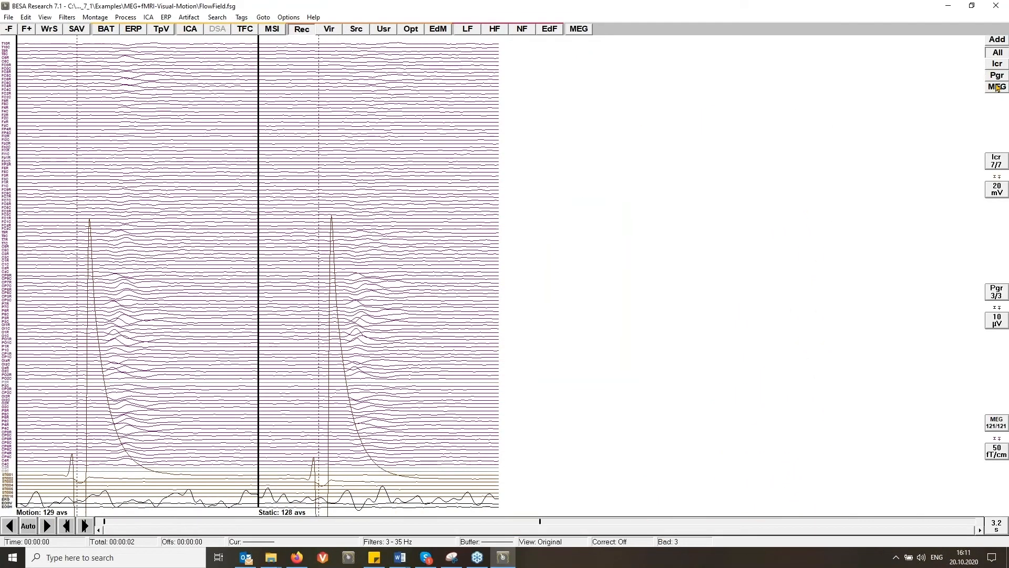
Step: Show only the MEG channels of FlowField.fsg at 20 fT/cm and mark a block around the Motion response for source analysis
{"action": "left_click", "coordinate": [997, 87]}
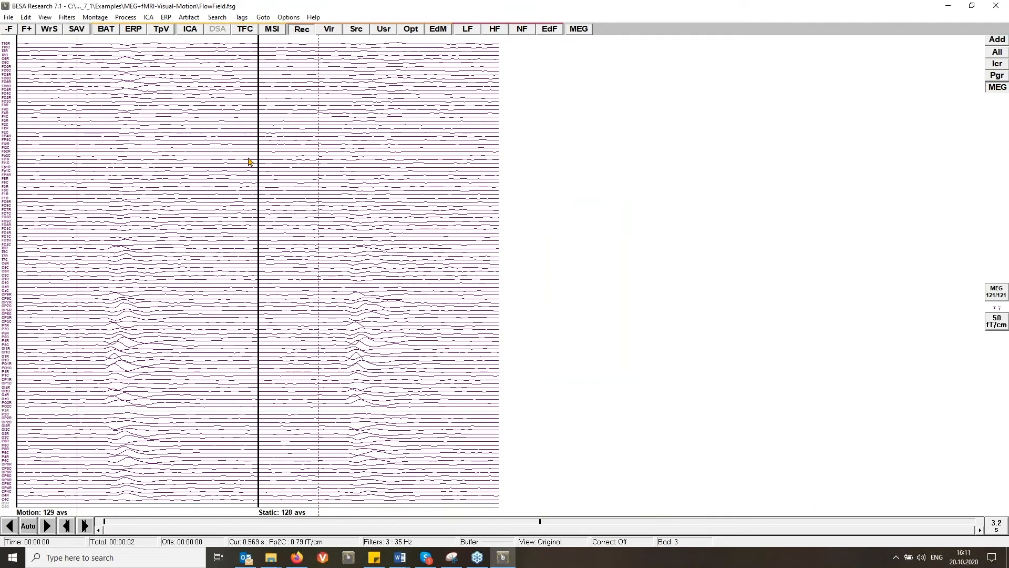
{"action": "key", "text": "Up"}
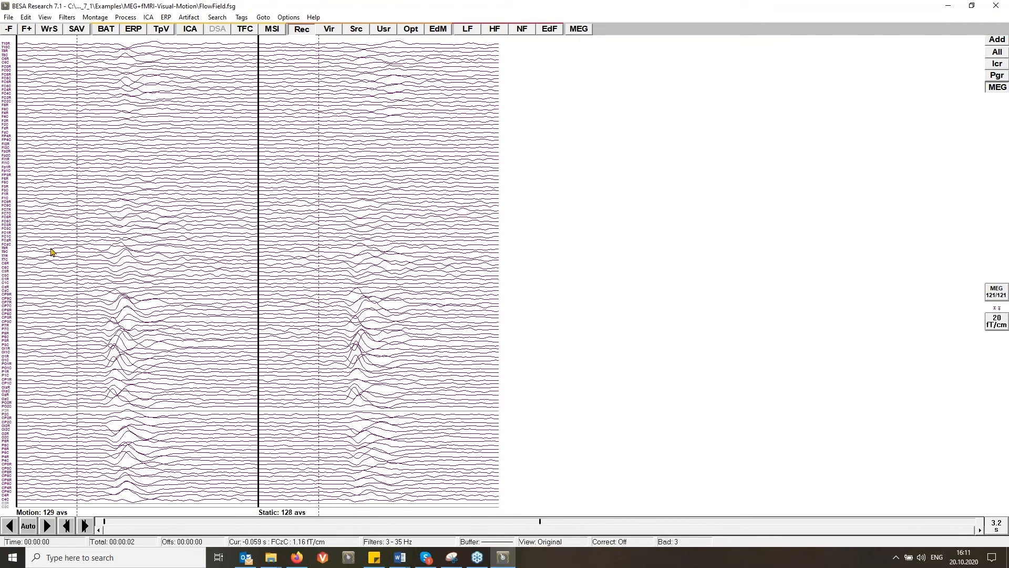
{"action": "left_click_drag", "start_coordinate": [41, 252], "coordinate": [172, 256]}
{"action": "right_click", "coordinate": [145, 199]}
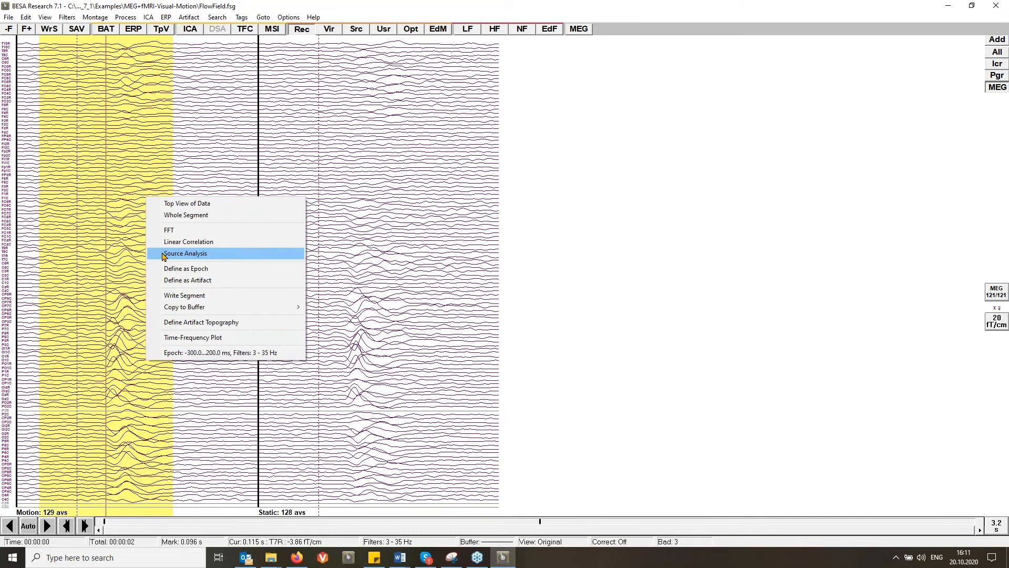
{"action": "left_click", "coordinate": [163, 254]}
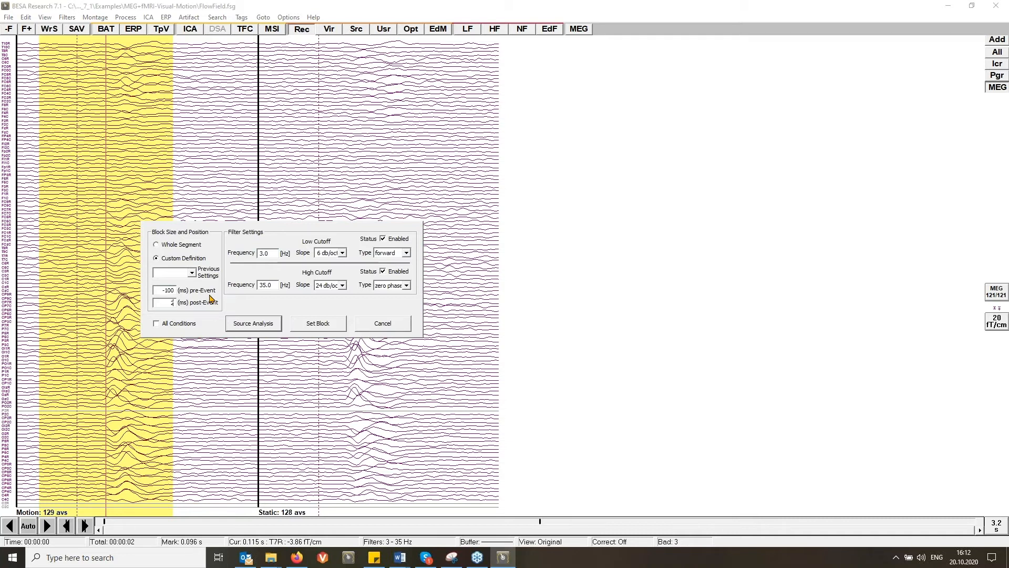
Step: Start the source analysis for -100 to 250 ms with a low cutoff of 2 Hz and a high cutoff of 40 Hz
{"action": "left_click_drag", "start_coordinate": [271, 253], "coordinate": [253, 255]}
{"action": "type", "text": "2"}
{"action": "left_click", "coordinate": [390, 257]}
{"action": "left_click", "coordinate": [392, 268]}
{"action": "left_click_drag", "start_coordinate": [279, 286], "coordinate": [258, 285]}
{"action": "type", "text": "40"}
{"action": "left_click", "coordinate": [262, 323]}
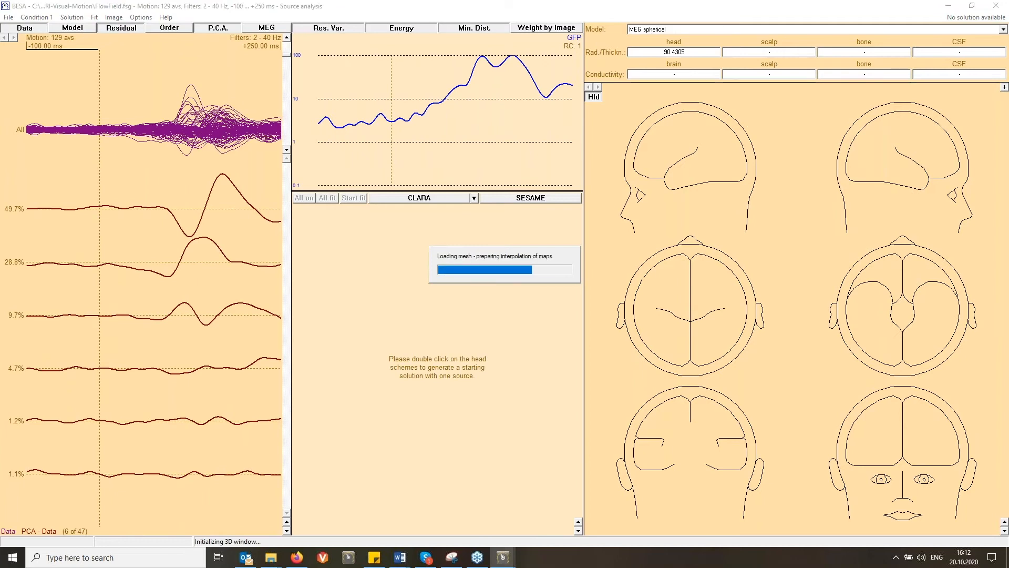
Step: Set the fit interval over the second GFP peak to 160 to 172.5 ms and compute a SESAME image with 100 iterations
{"action": "left_click", "coordinate": [672, 277]}
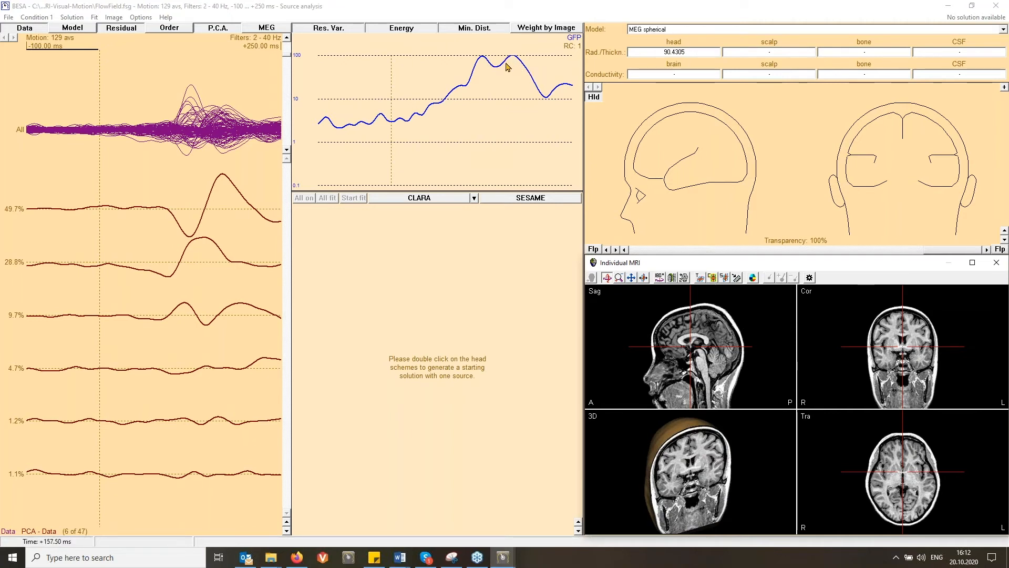
{"action": "left_click_drag", "start_coordinate": [508, 66], "coordinate": [514, 90]}
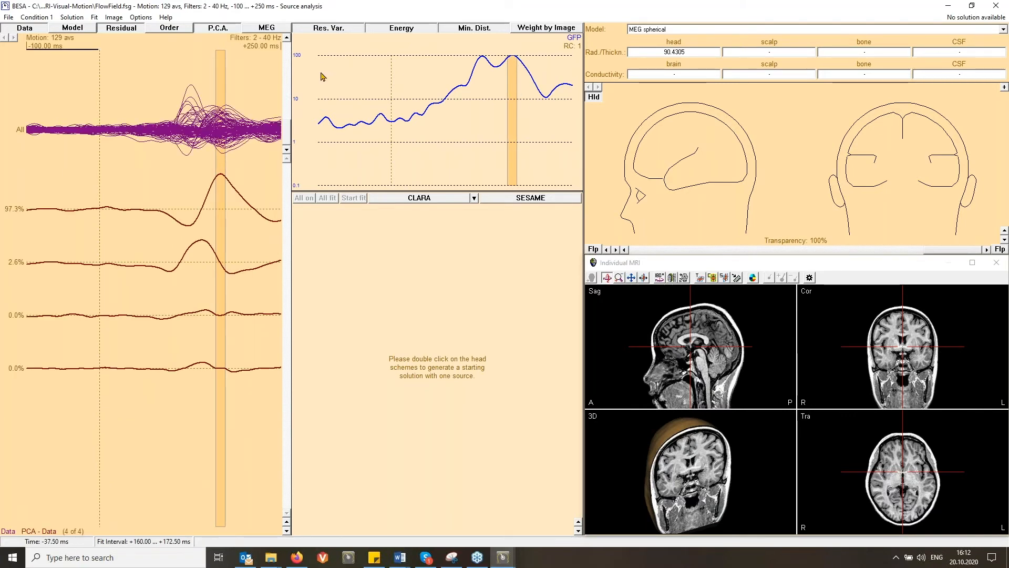
{"action": "left_click", "coordinate": [114, 16]}
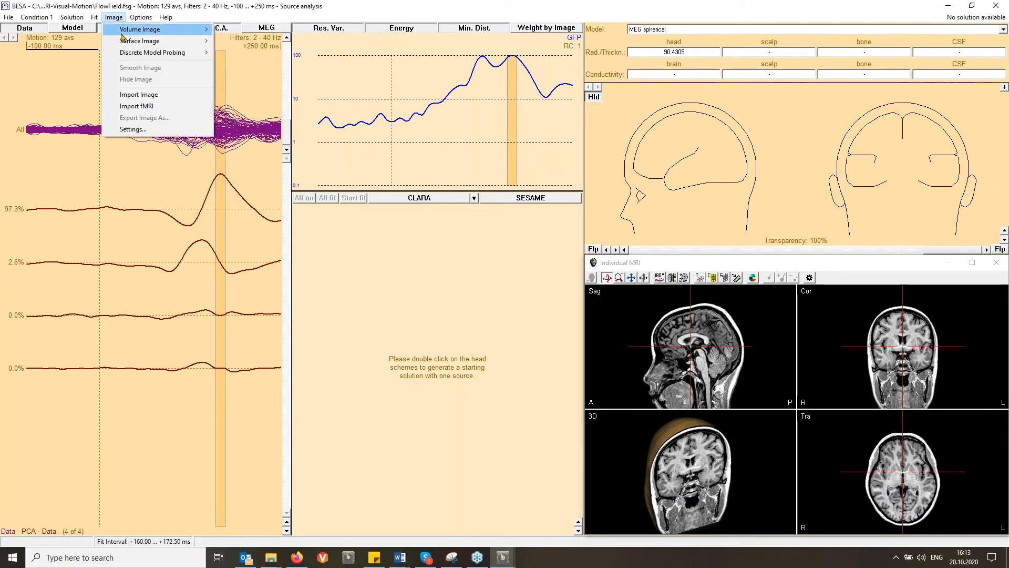
{"action": "left_click", "coordinate": [145, 131]}
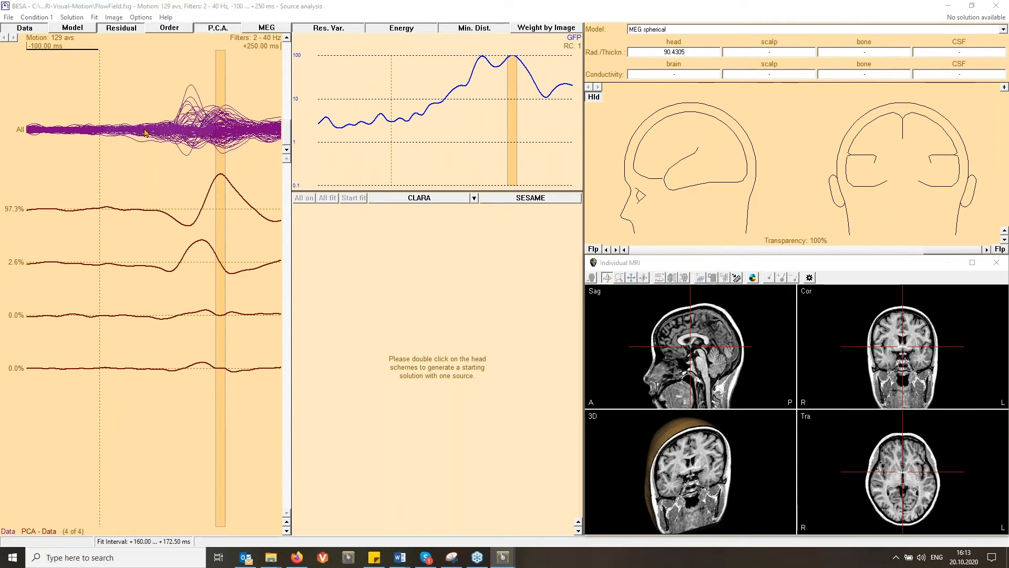
{"action": "left_click", "coordinate": [168, 34]}
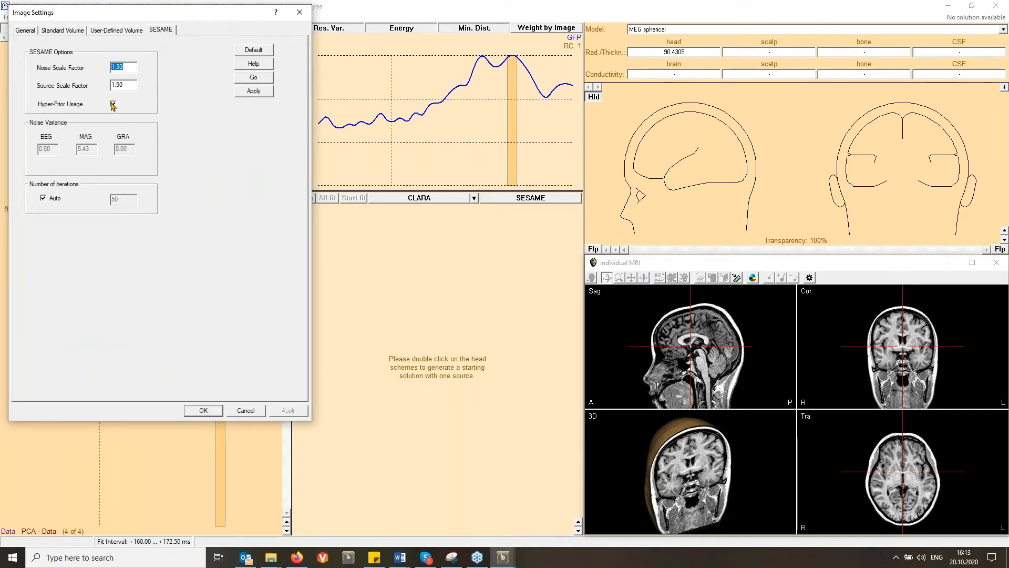
{"action": "left_click", "coordinate": [44, 199]}
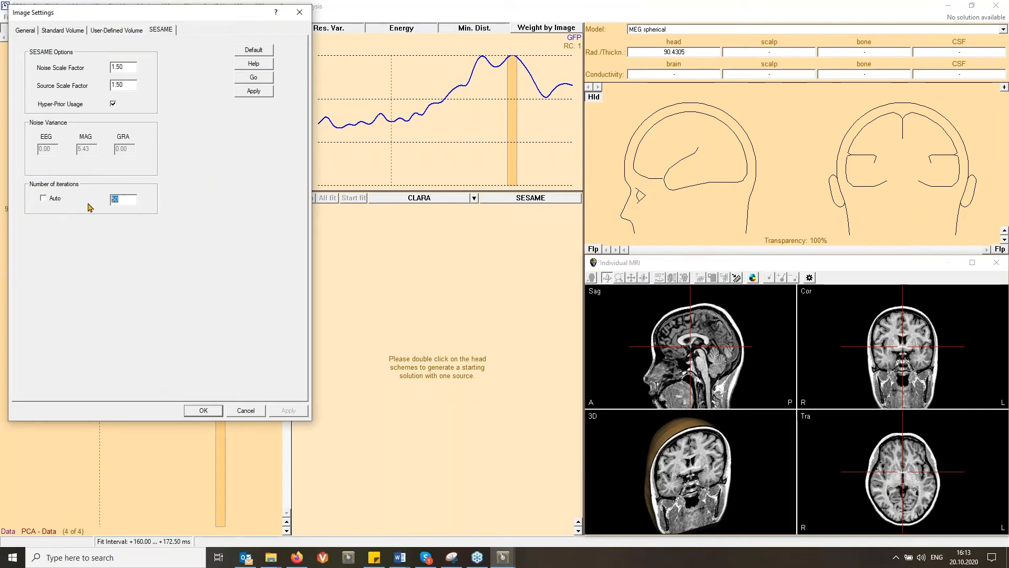
{"action": "type", "text": "100"}
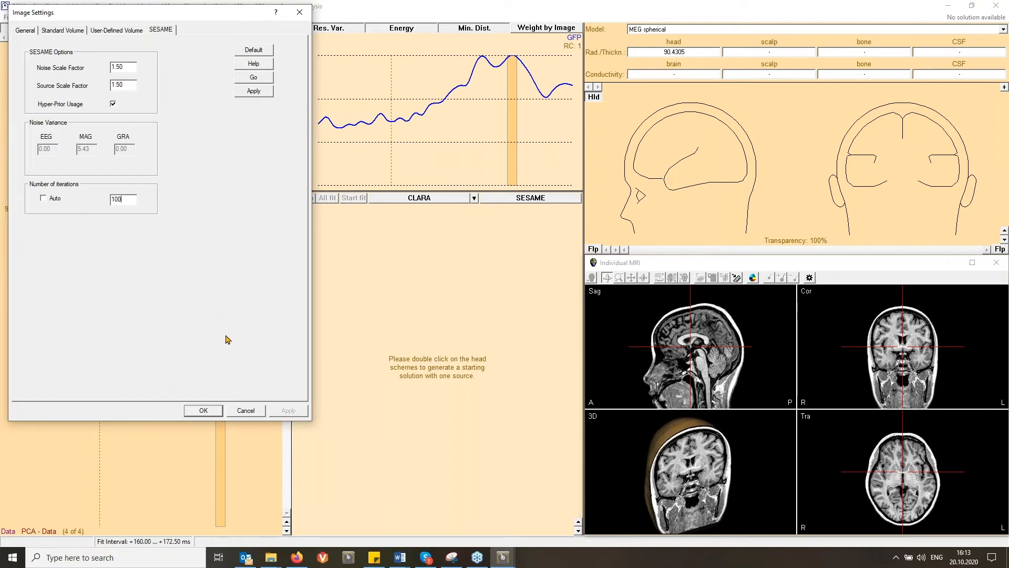
{"action": "left_click", "coordinate": [207, 415]}
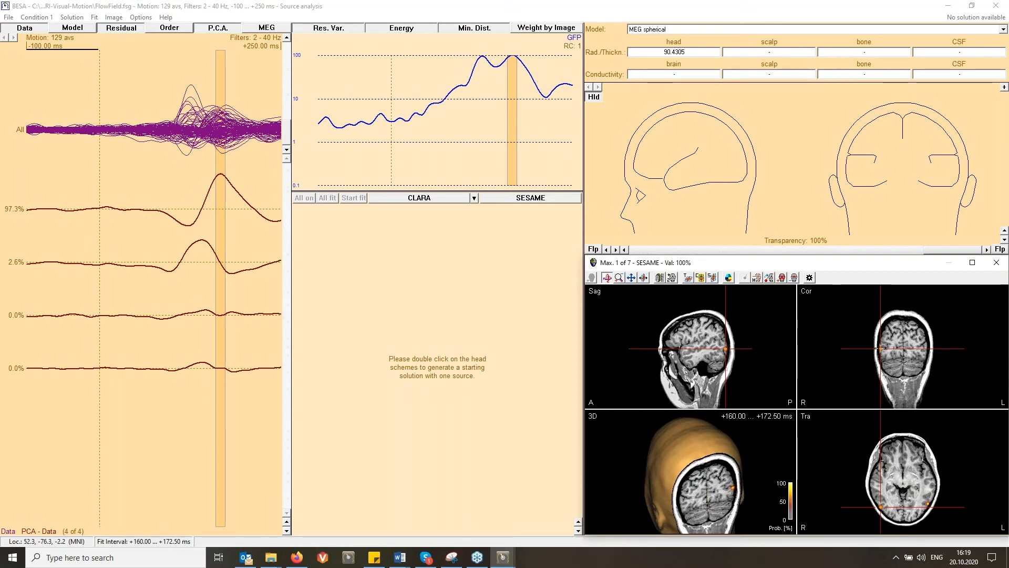
Step: Overlay the Brainnetome atlas on the individual MRI and insert sources at the first and second SESAME maxima
{"action": "left_click", "coordinate": [729, 278]}
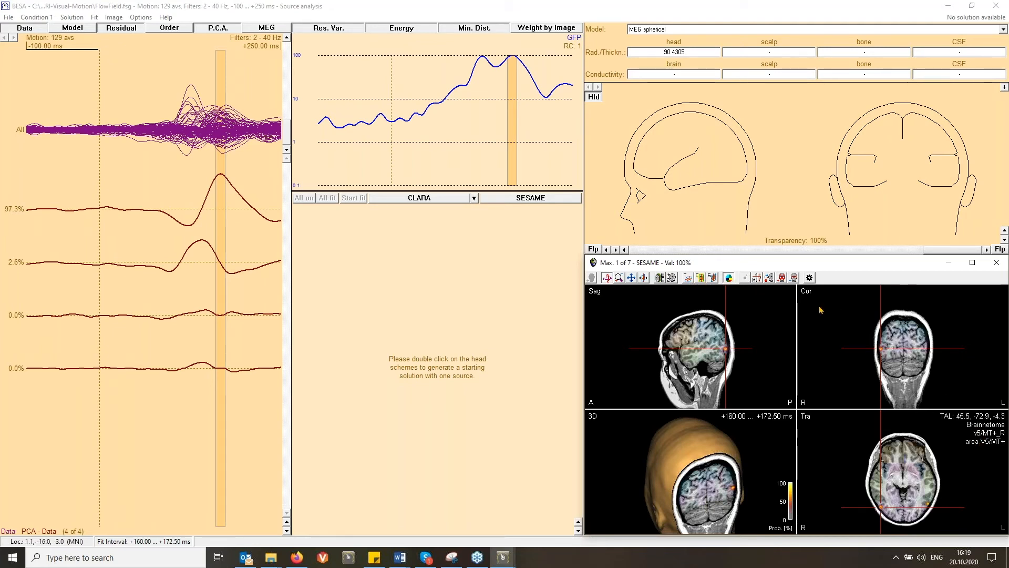
{"action": "left_click", "coordinate": [769, 277]}
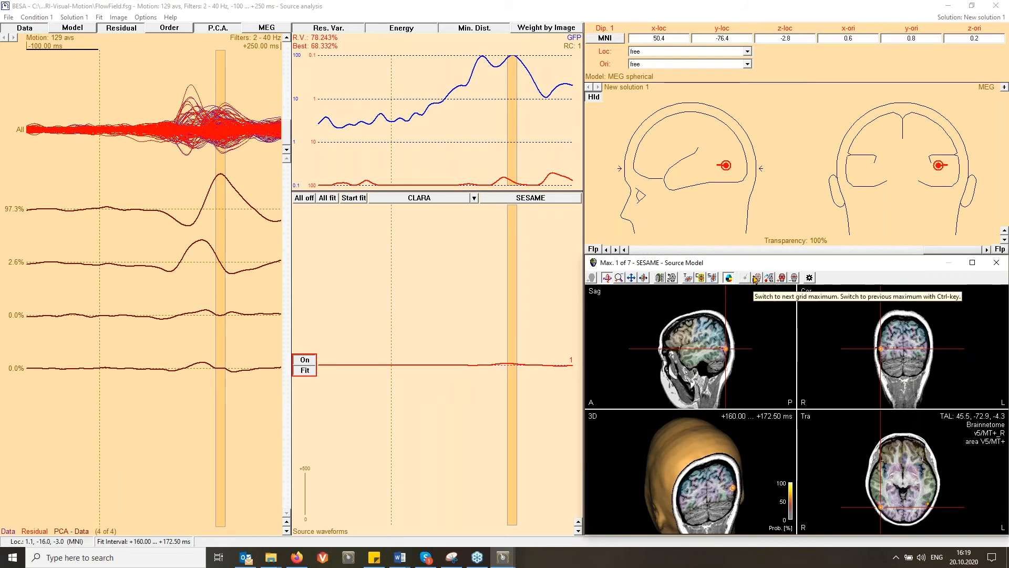
{"action": "left_click", "coordinate": [756, 278]}
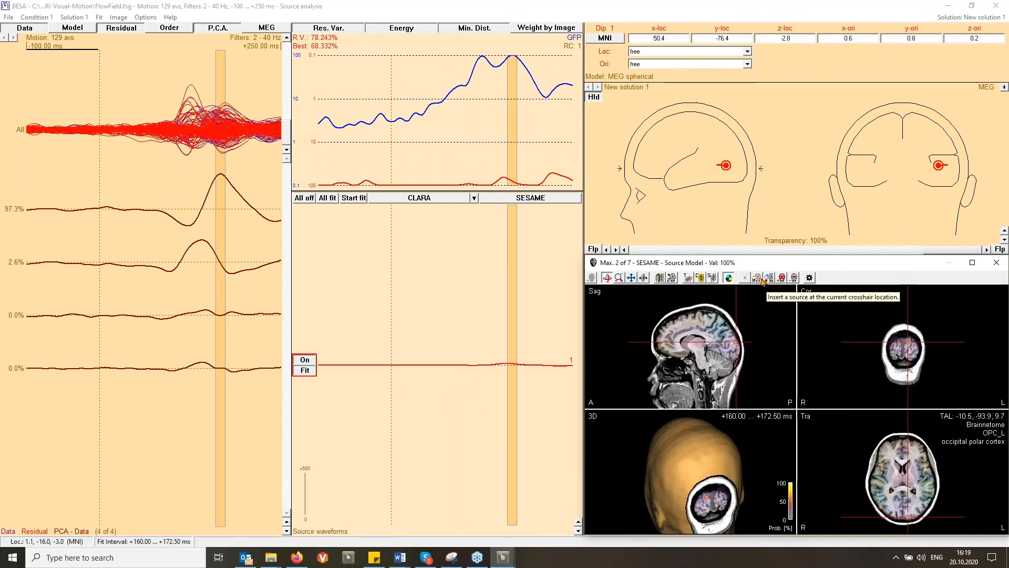
{"action": "left_click", "coordinate": [758, 279]}
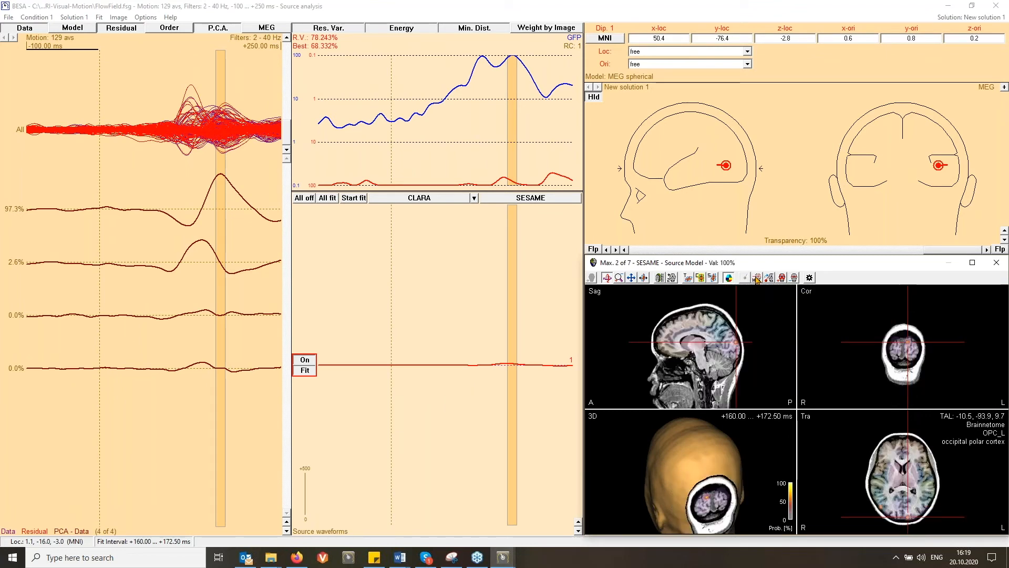
{"action": "left_click", "coordinate": [757, 278]}
{"action": "left_click", "coordinate": [769, 280]}
Step: Insert sources at the third and fourth SESAME maxima and step through the remaining maxima
{"action": "left_click", "coordinate": [756, 278]}
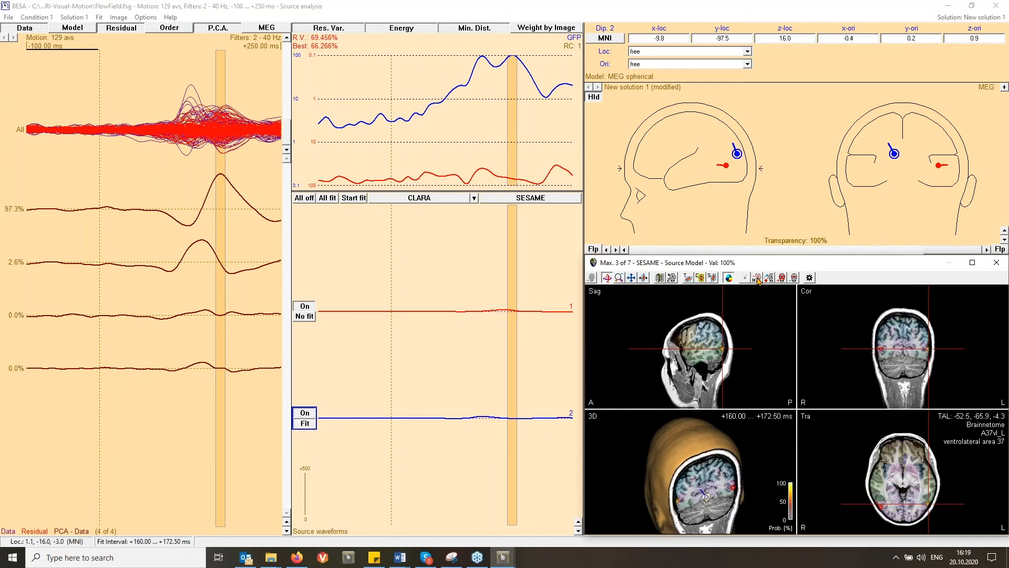
{"action": "left_click", "coordinate": [767, 278]}
{"action": "left_click", "coordinate": [760, 279]}
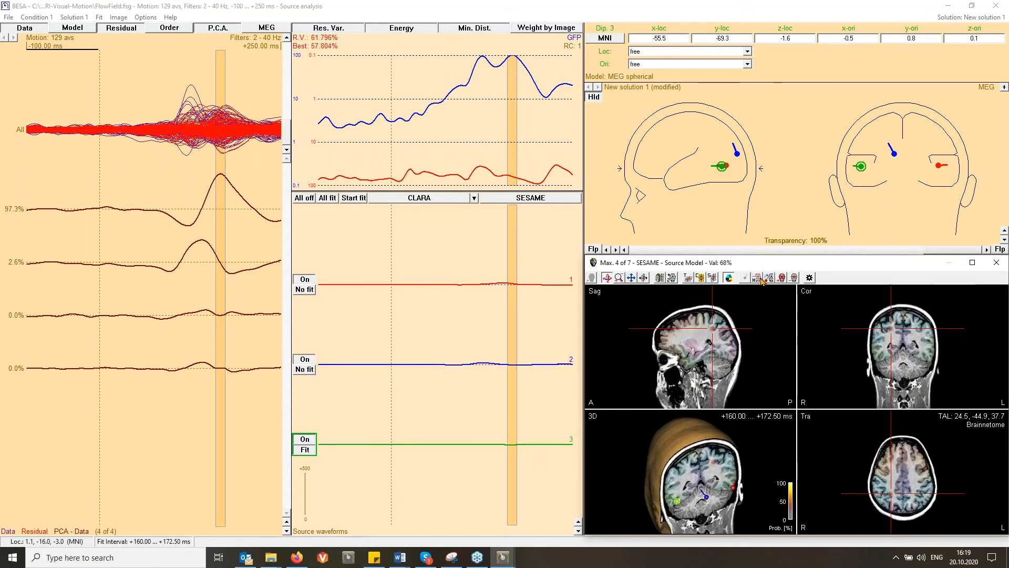
{"action": "left_click", "coordinate": [770, 280]}
{"action": "left_click", "coordinate": [757, 279]}
{"action": "left_click", "coordinate": [757, 279]}
{"action": "left_click", "coordinate": [758, 279]}
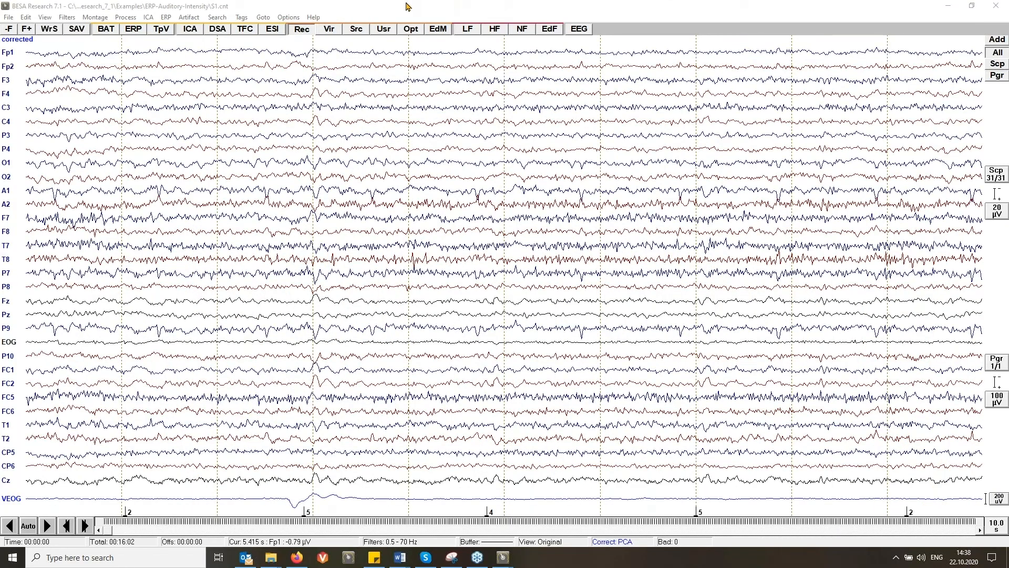
Step: Display the S1.cnt recording in the AAL RS atlas source montage and set its amplitude scale to 10 nAm
{"action": "left_click", "coordinate": [356, 29]}
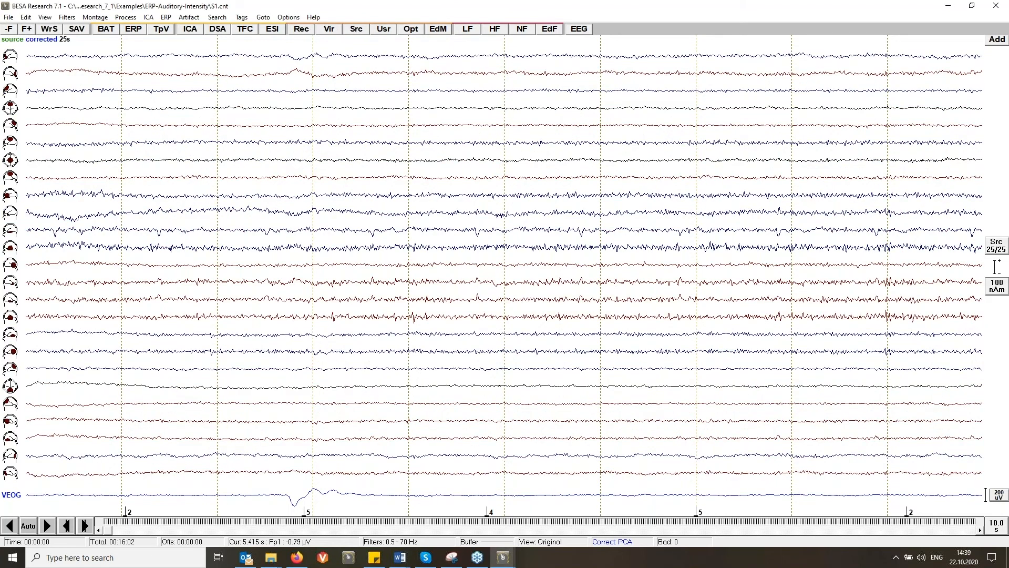
{"action": "left_click", "coordinate": [357, 29]}
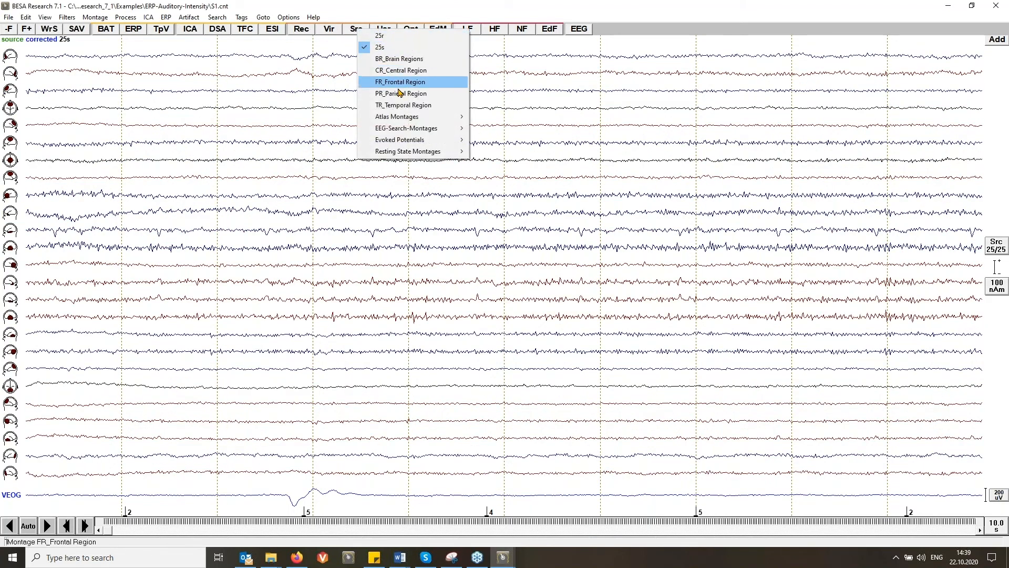
{"action": "mouse_move", "coordinate": [414, 119]}
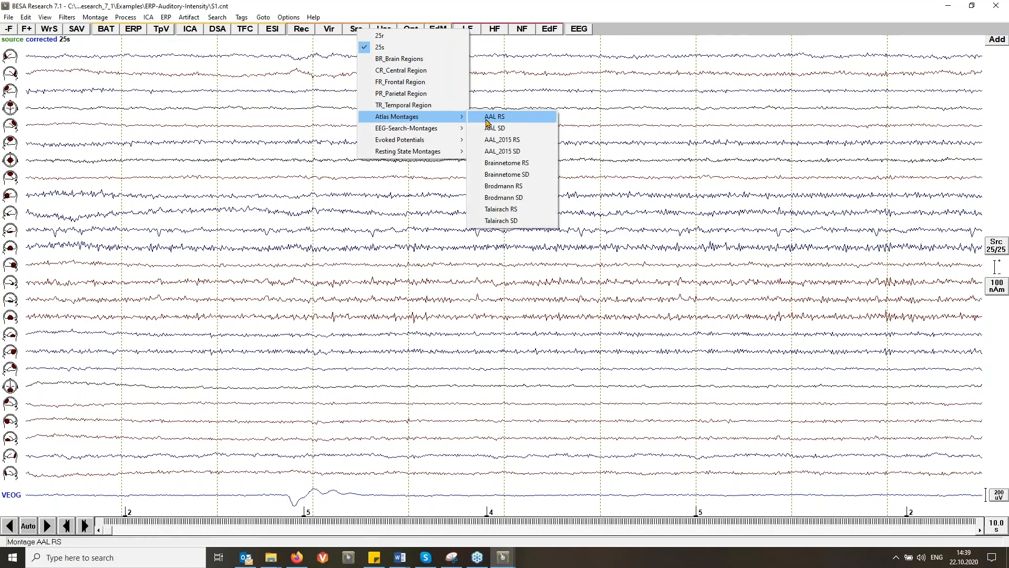
{"action": "left_click", "coordinate": [521, 119]}
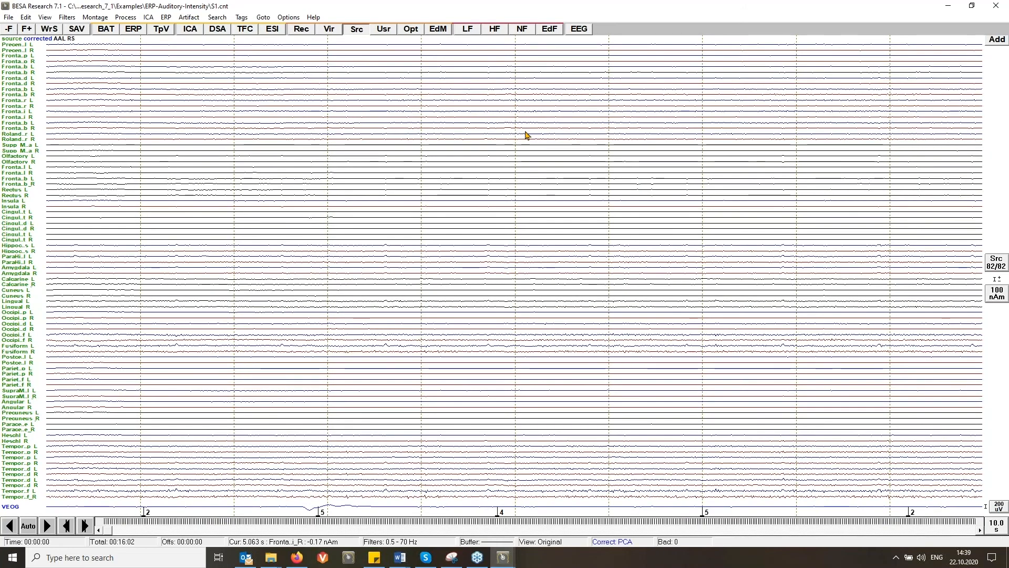
{"action": "key", "text": "Up"}
{"action": "key", "text": "Up"}
{"action": "key", "text": "Up"}
{"action": "key", "text": "Up"}
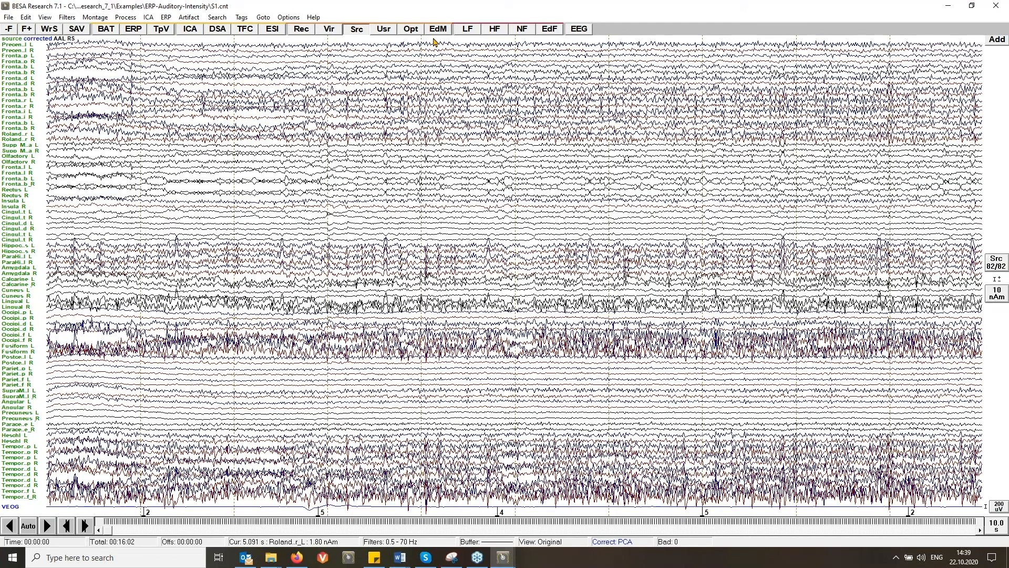
Step: Examine the AAL RS montage's source locations on the 3D head in the Montage Editor, tilting the head, and close the editor
{"action": "left_click", "coordinate": [438, 28]}
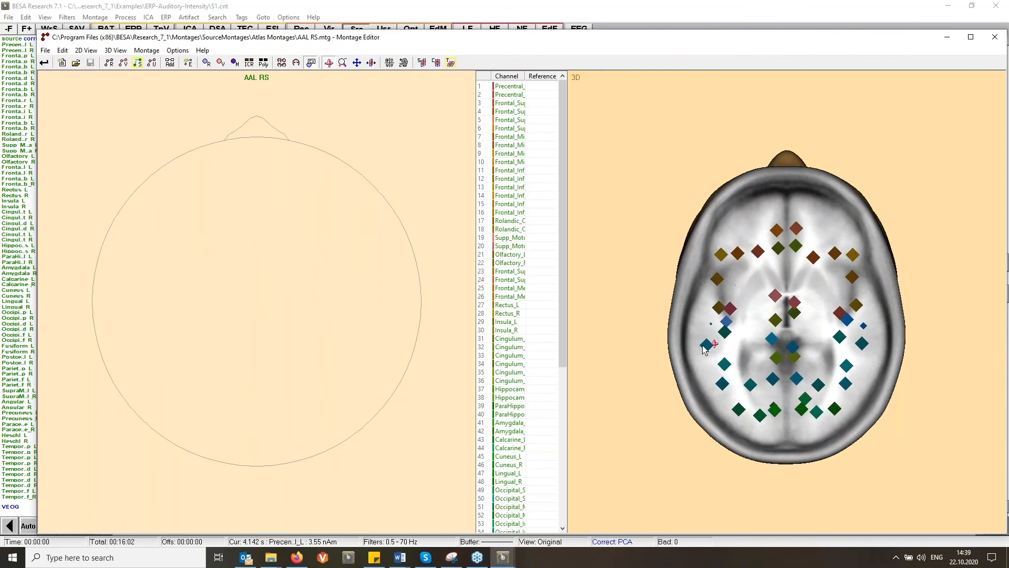
{"action": "left_click_drag", "start_coordinate": [741, 397], "coordinate": [780, 272]}
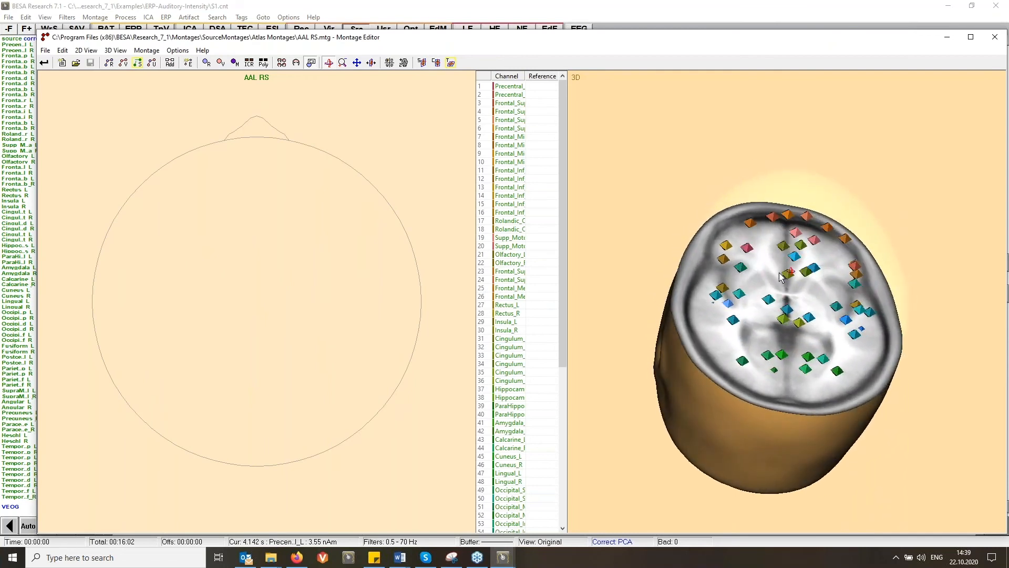
{"action": "left_click", "coordinate": [990, 40]}
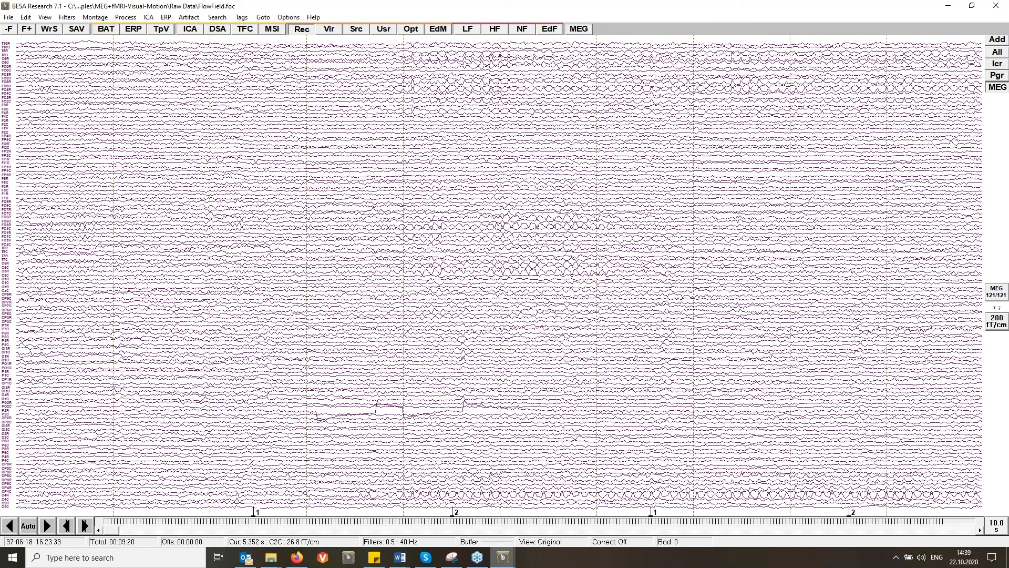
Step: In the FlowField source analysis window, load the AAL BF.bsa solution from the Atlas Montages folder
{"action": "mouse_move", "coordinate": [506, 564]}
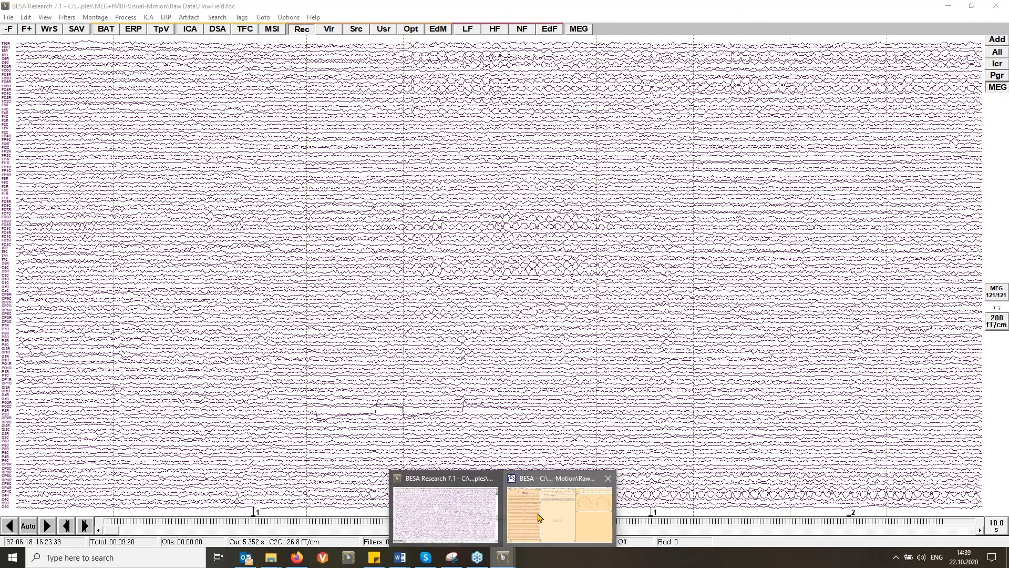
{"action": "left_click", "coordinate": [566, 484]}
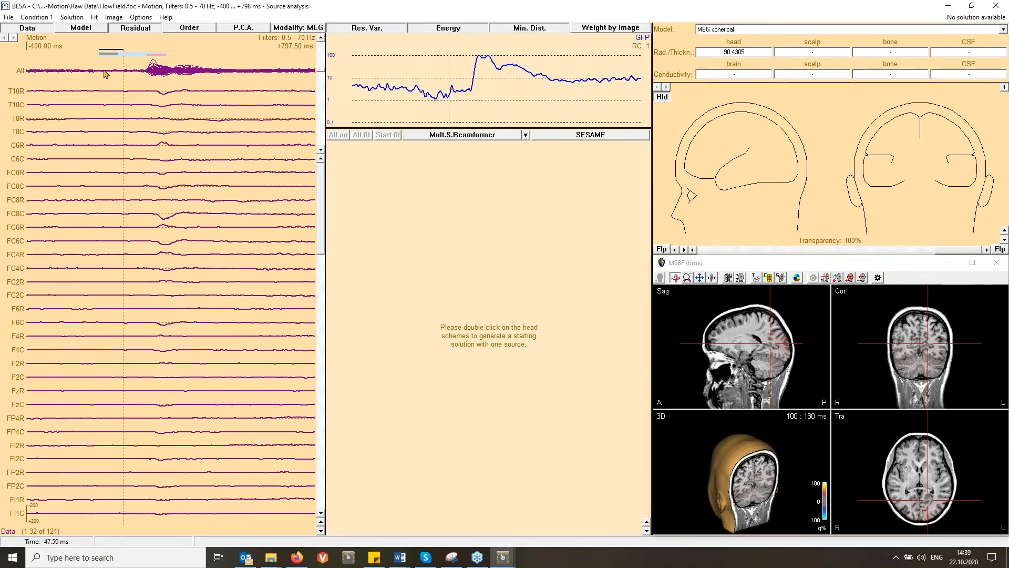
{"action": "left_click", "coordinate": [9, 18]}
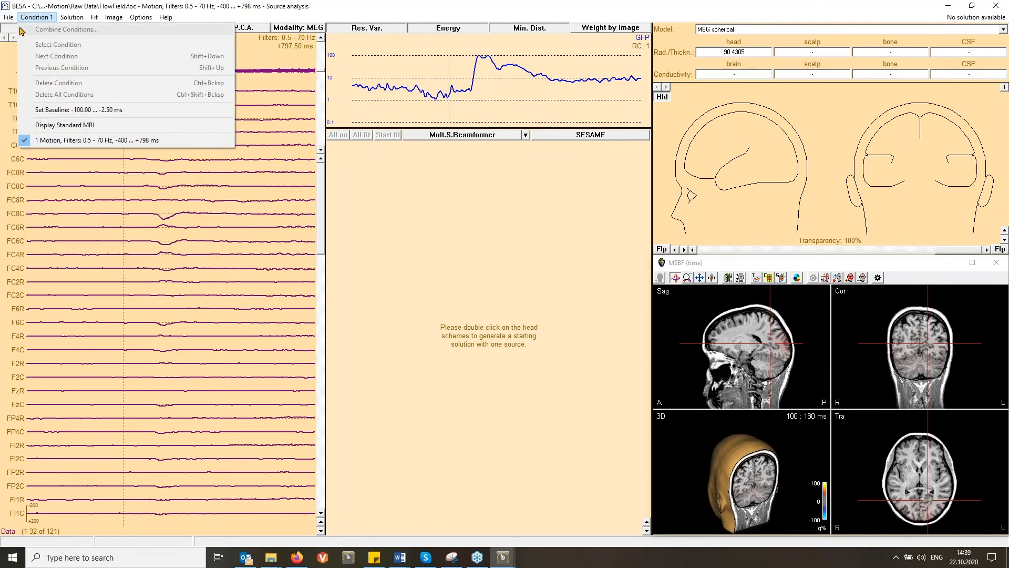
{"action": "left_click", "coordinate": [40, 29]}
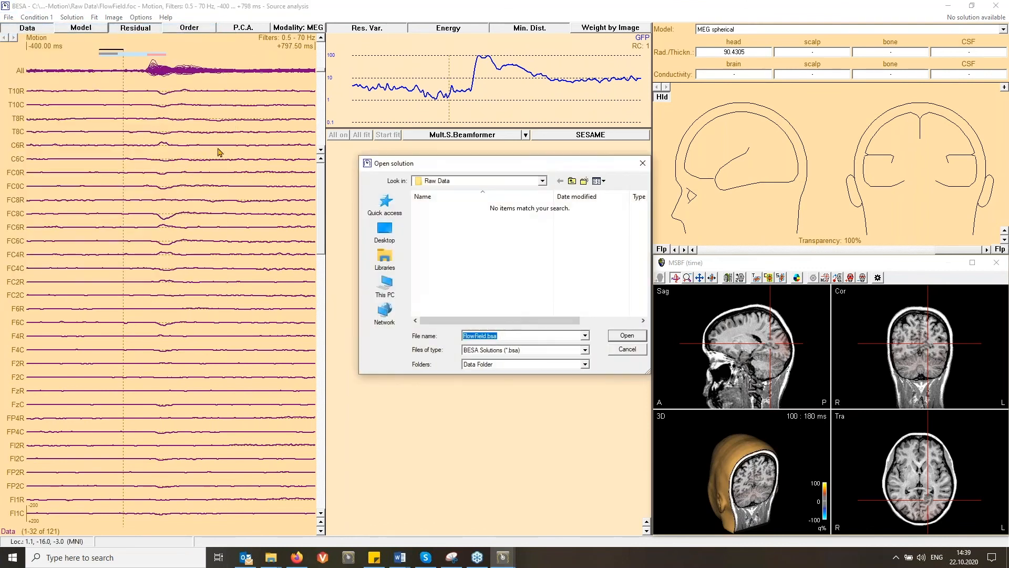
{"action": "left_click", "coordinate": [515, 372]}
{"action": "left_click", "coordinate": [517, 381]}
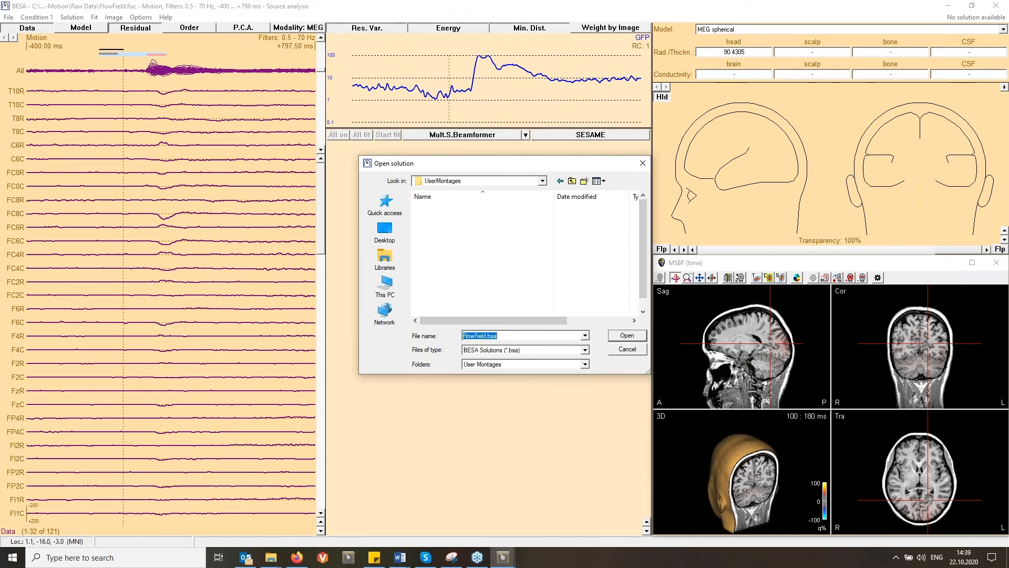
{"action": "left_click", "coordinate": [572, 181]}
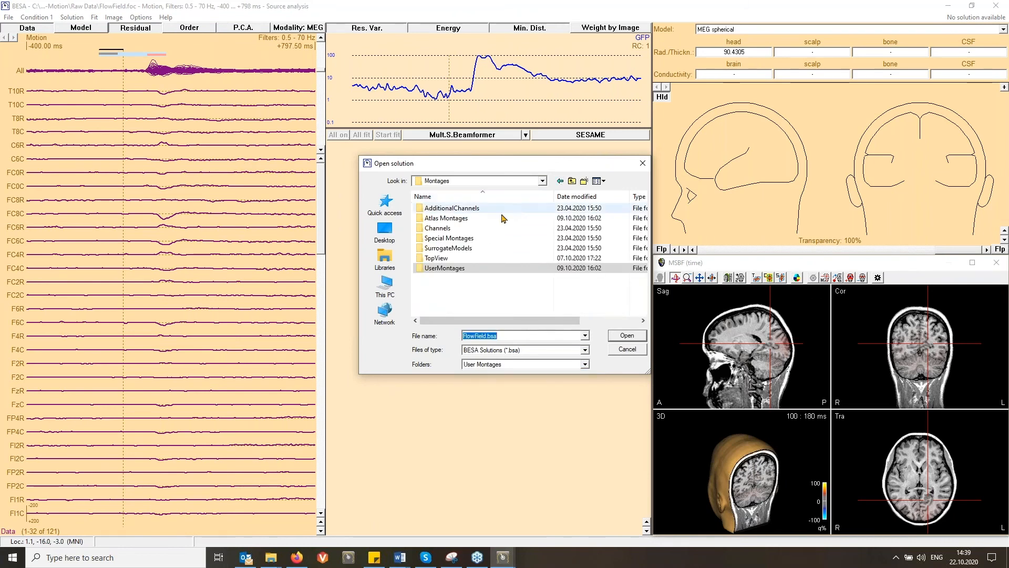
{"action": "double_click", "coordinate": [476, 218]}
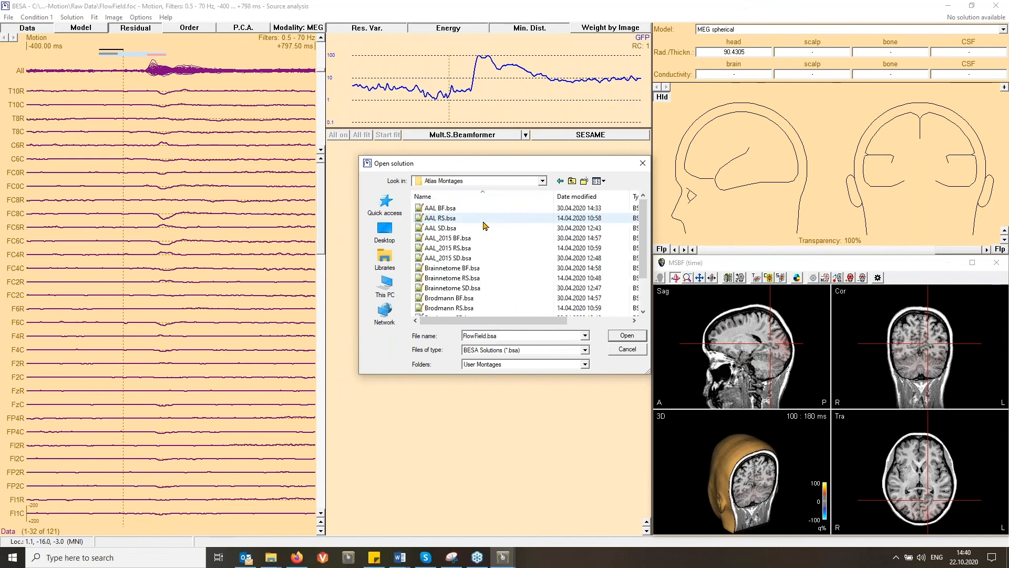
{"action": "left_click", "coordinate": [439, 210]}
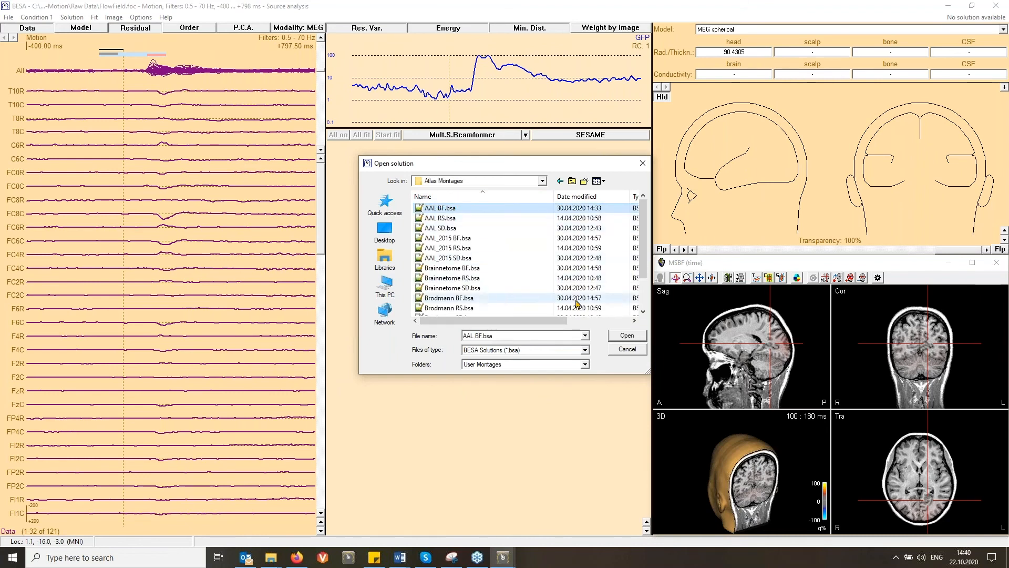
{"action": "left_click", "coordinate": [618, 336]}
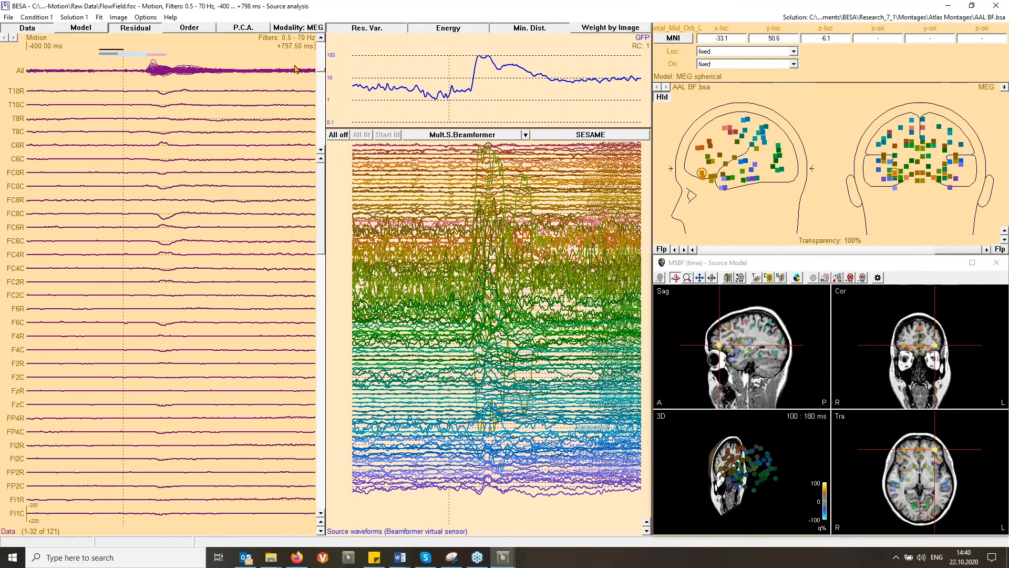
Step: Save the beamformer solution as source montage AAL BF.mtg in the data folder, replacing the existing file
{"action": "left_click", "coordinate": [10, 17]}
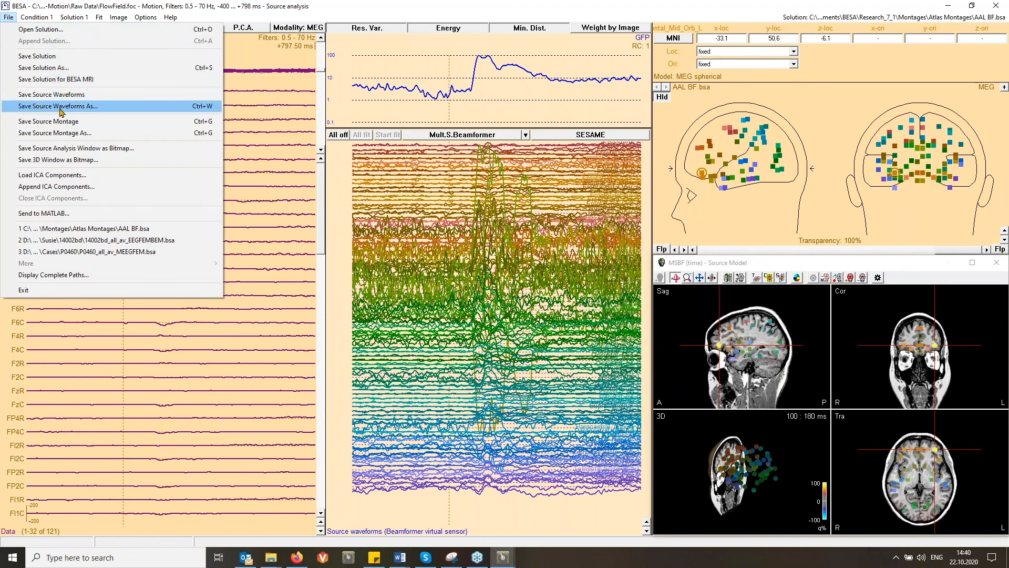
{"action": "left_click", "coordinate": [66, 132]}
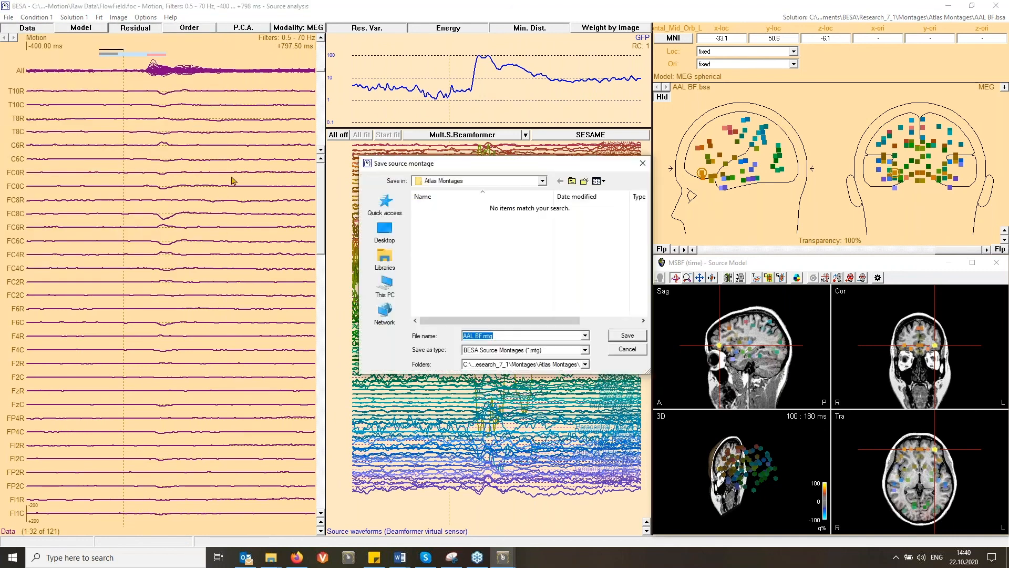
{"action": "left_click", "coordinate": [560, 364]}
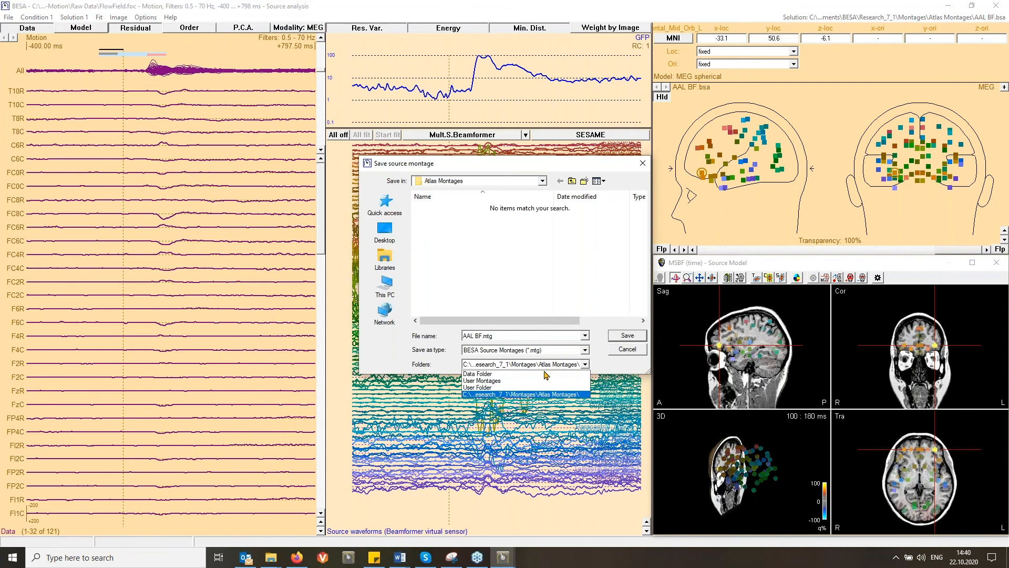
{"action": "left_click", "coordinate": [545, 373]}
{"action": "left_click", "coordinate": [615, 335]}
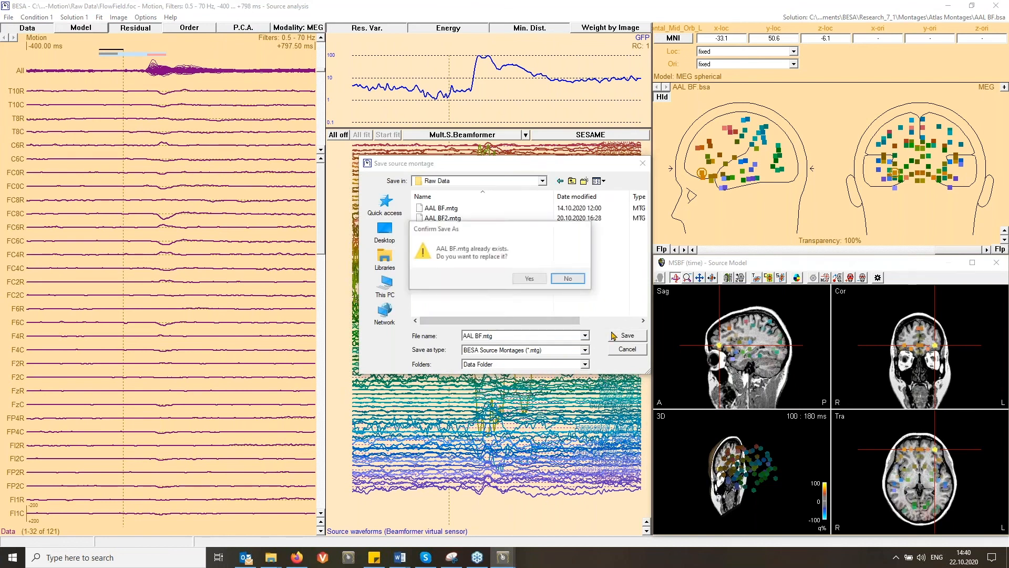
{"action": "left_click", "coordinate": [530, 278]}
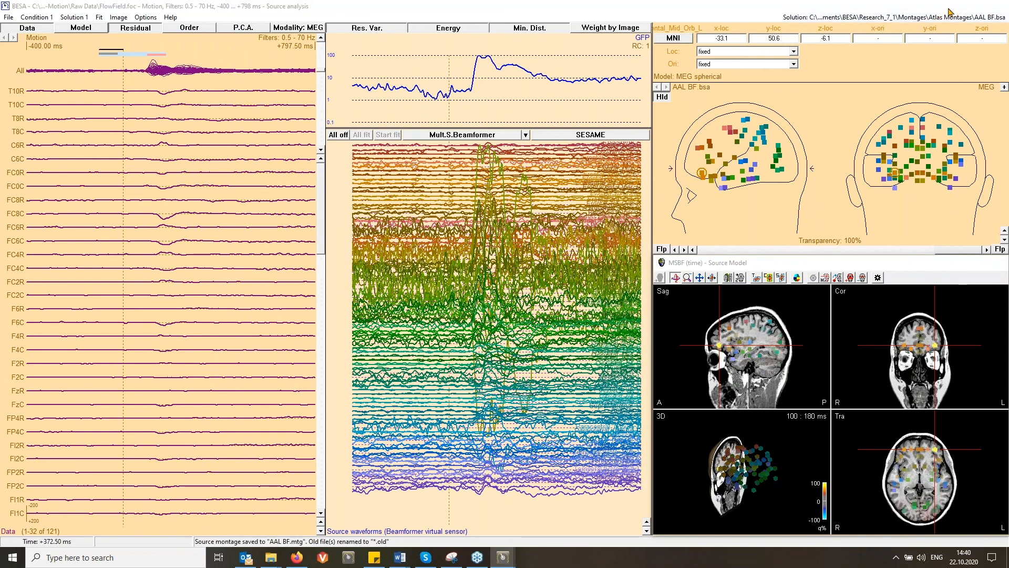
Step: Return to the FlowField recording in the AAL BF source montage and advance to the following stretch of data
{"action": "left_click", "coordinate": [950, 9]}
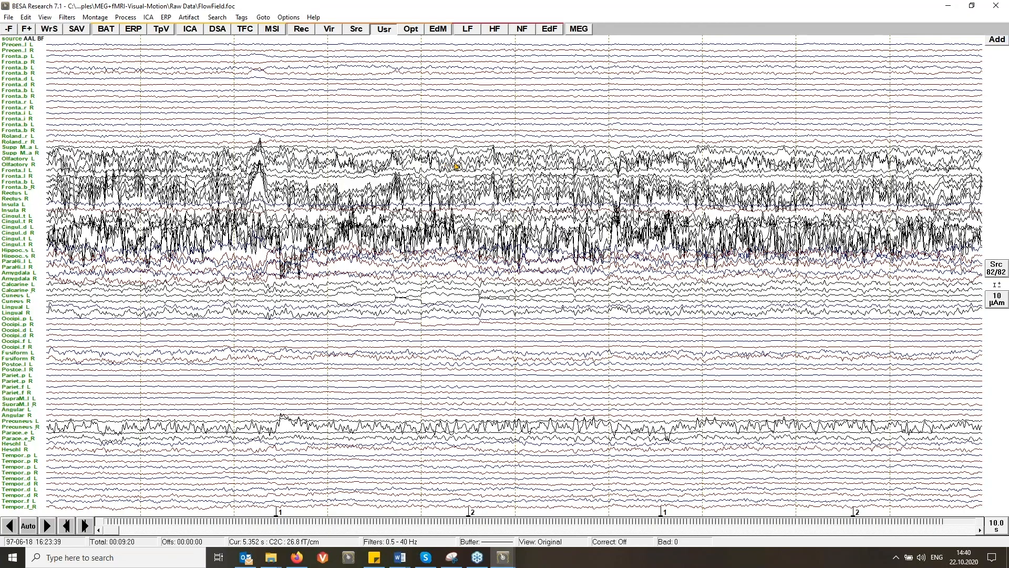
{"action": "key", "text": "Right"}
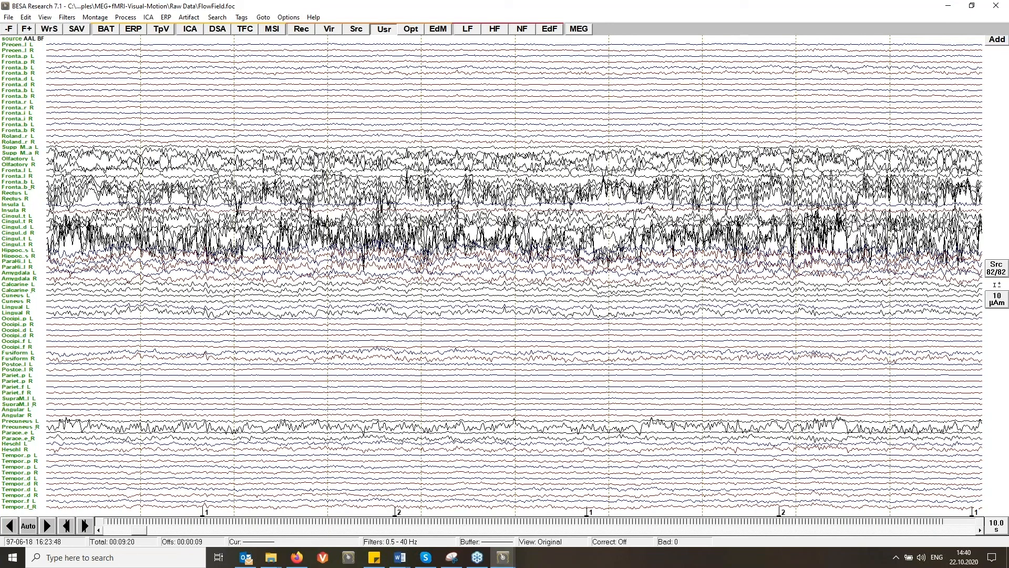